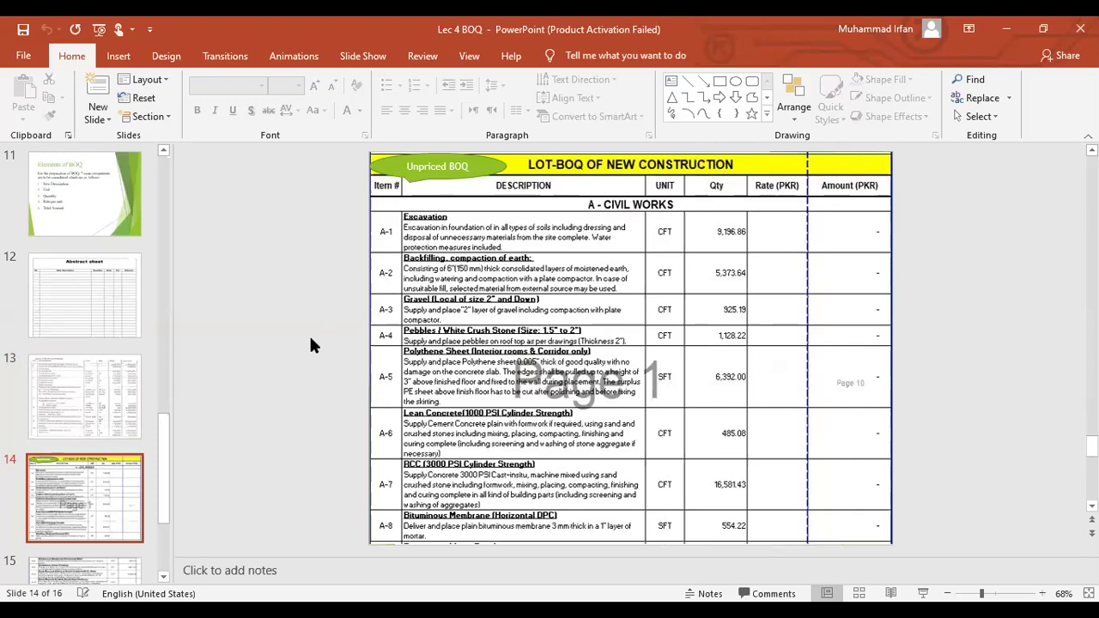
# Step: Switch to the 5Marla workbook in Excel and review the Sub-Structure excavation headings for the 9" and 4-1/2" thick walls
pyautogui.press('End')
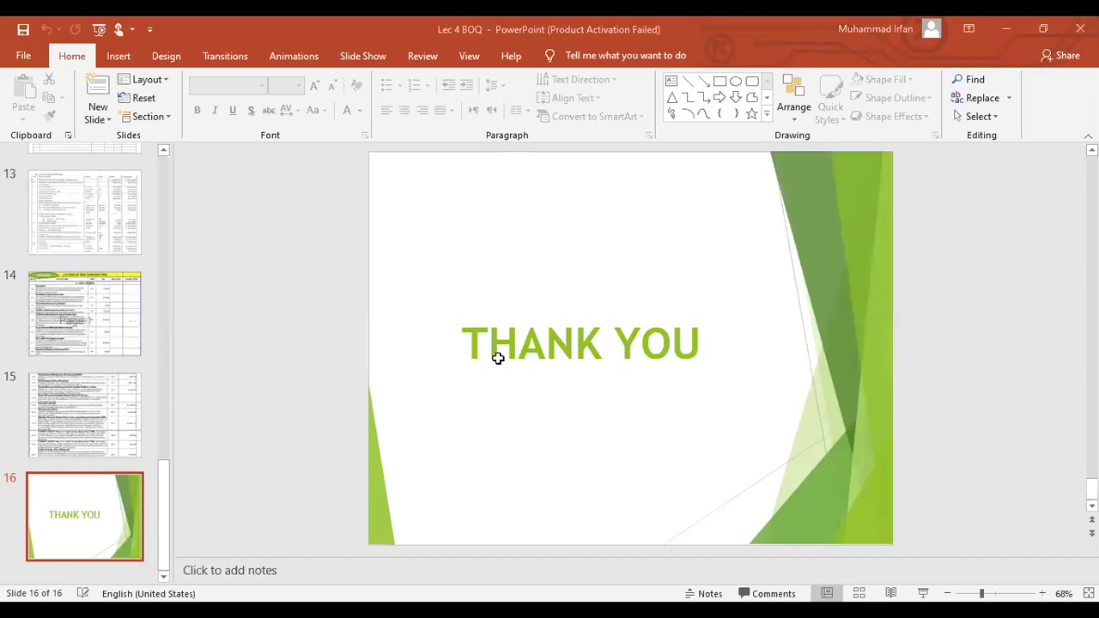
pyautogui.hotkey('alt', 'Tab')
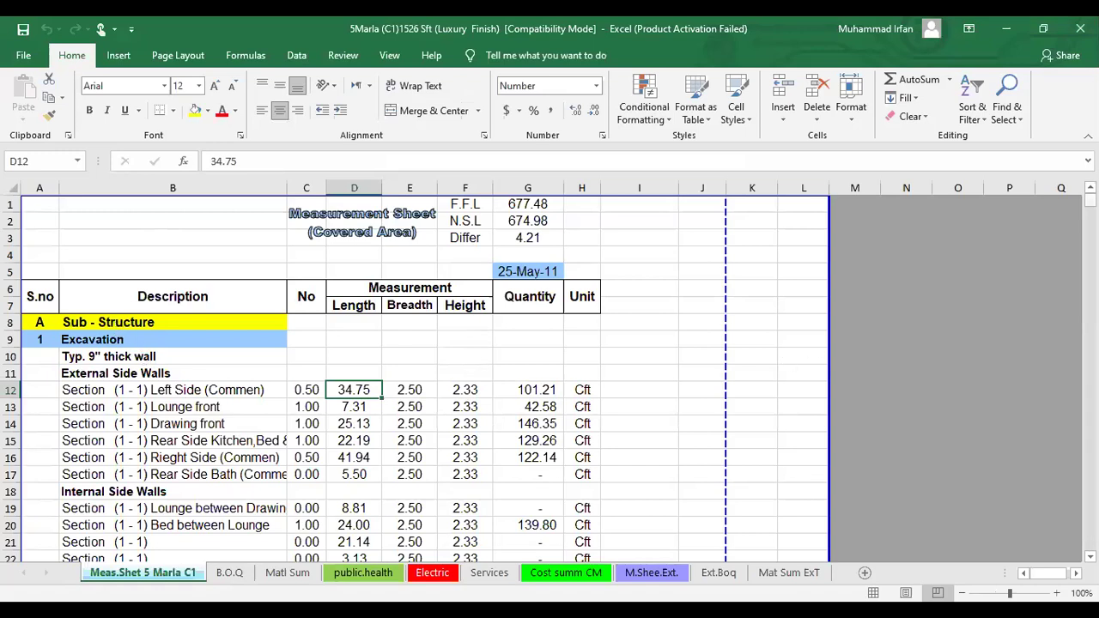
pyautogui.scroll(-1, 412, 378)
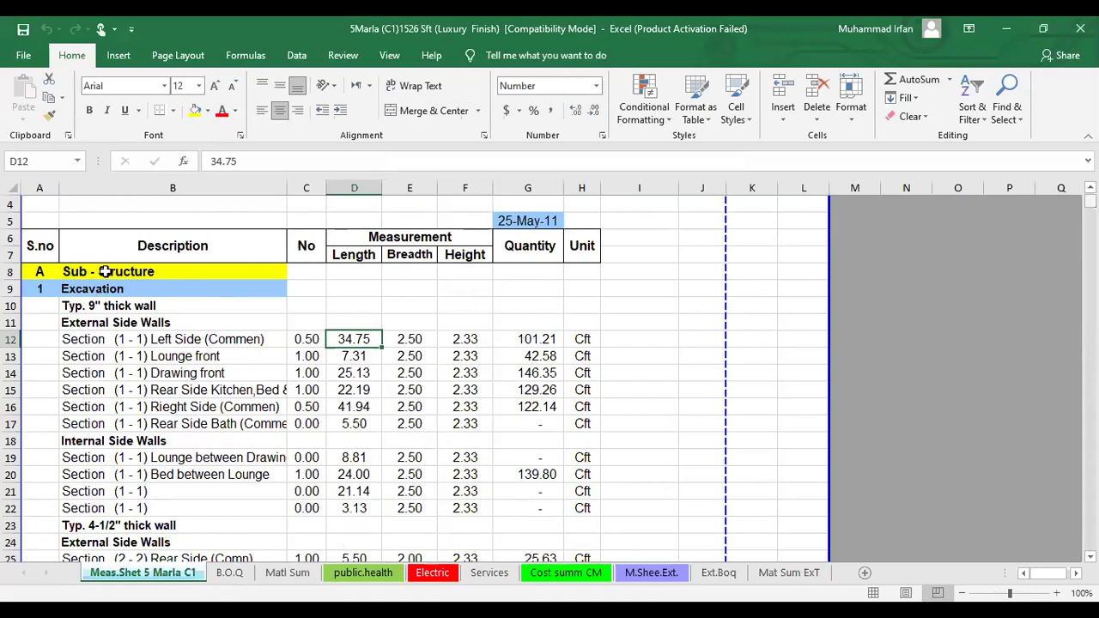
pyautogui.moveTo(41, 273); pyautogui.dragTo(172, 290)
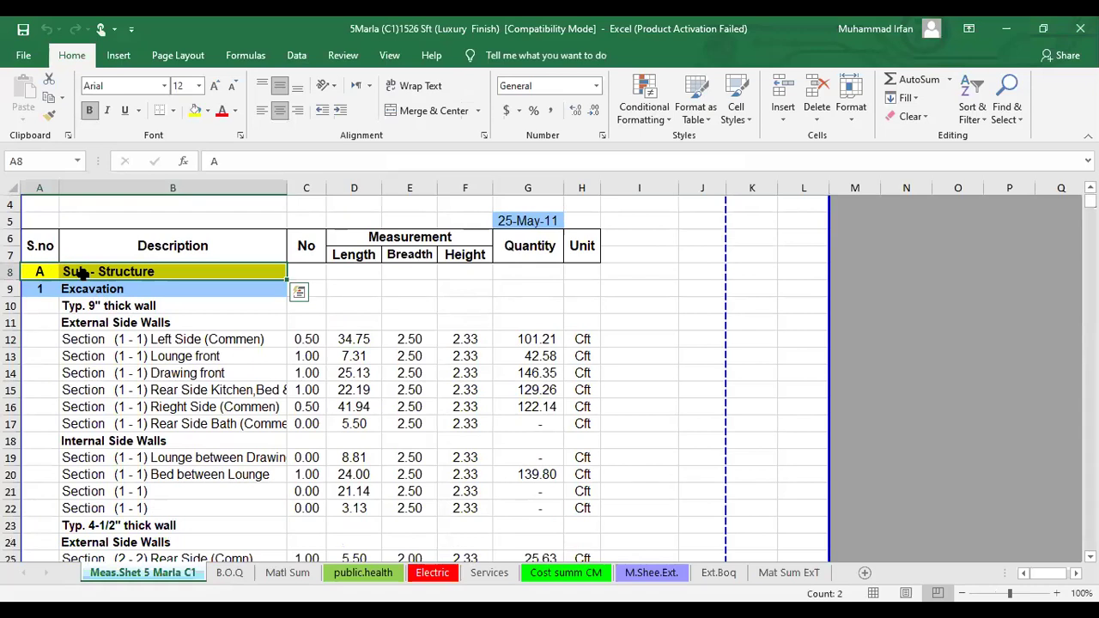
pyautogui.moveTo(41, 290); pyautogui.dragTo(78, 290)
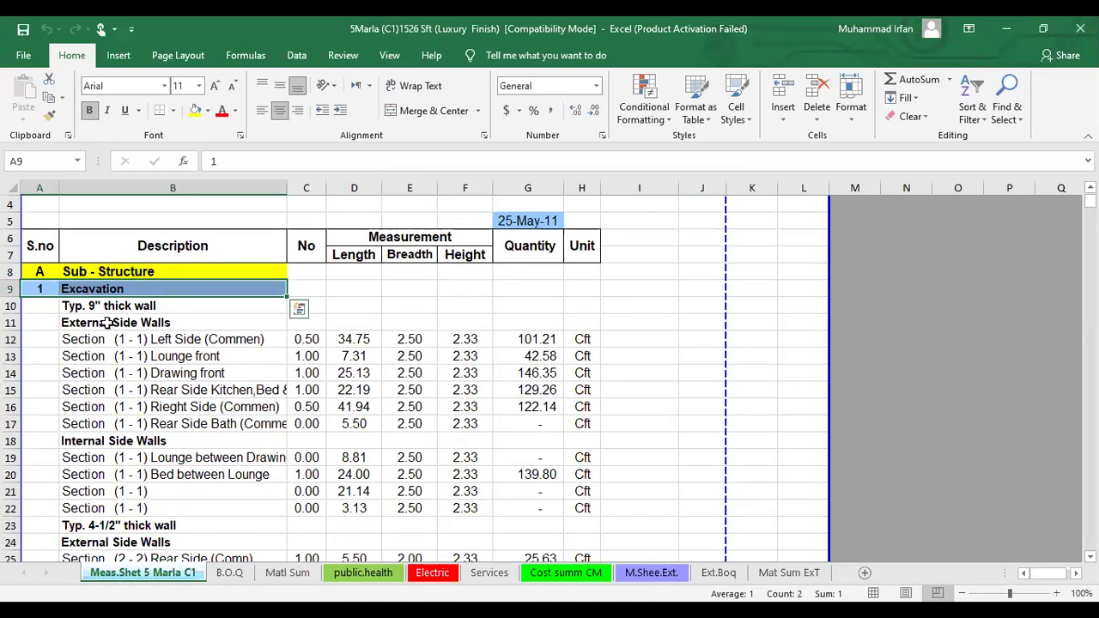
pyautogui.click(107, 324)
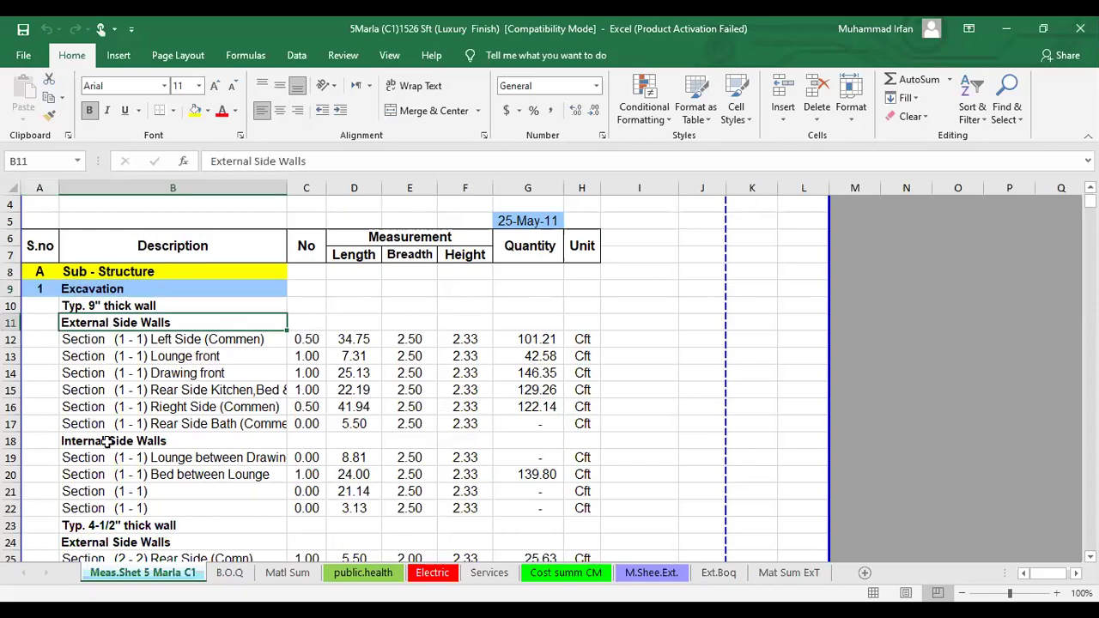
pyautogui.click(128, 527)
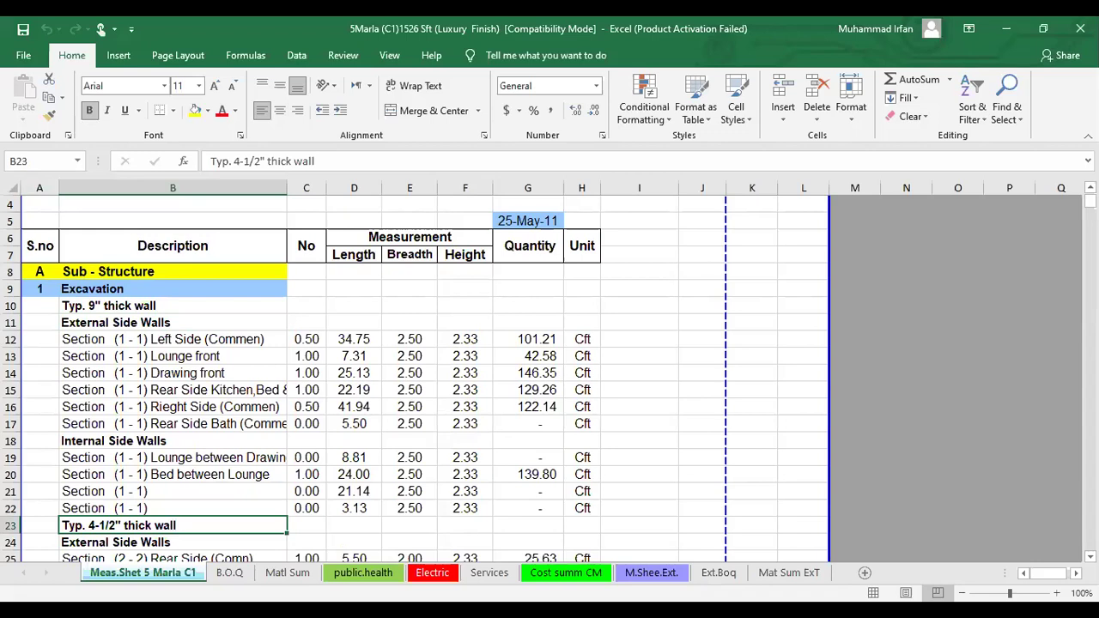
pyautogui.scroll(-3, 412, 369)
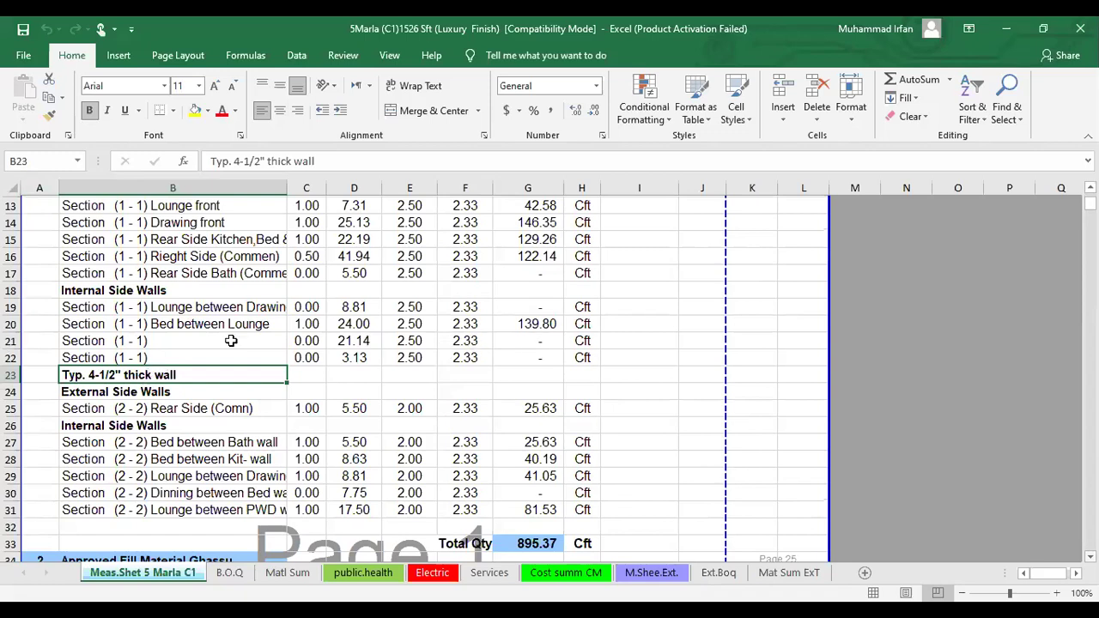
# Step: Examine the external Left Side (Commen) wall row of the excavation, including its No value and Quantity formula
pyautogui.scroll(3, 9, 337)
pyautogui.click(10, 339)
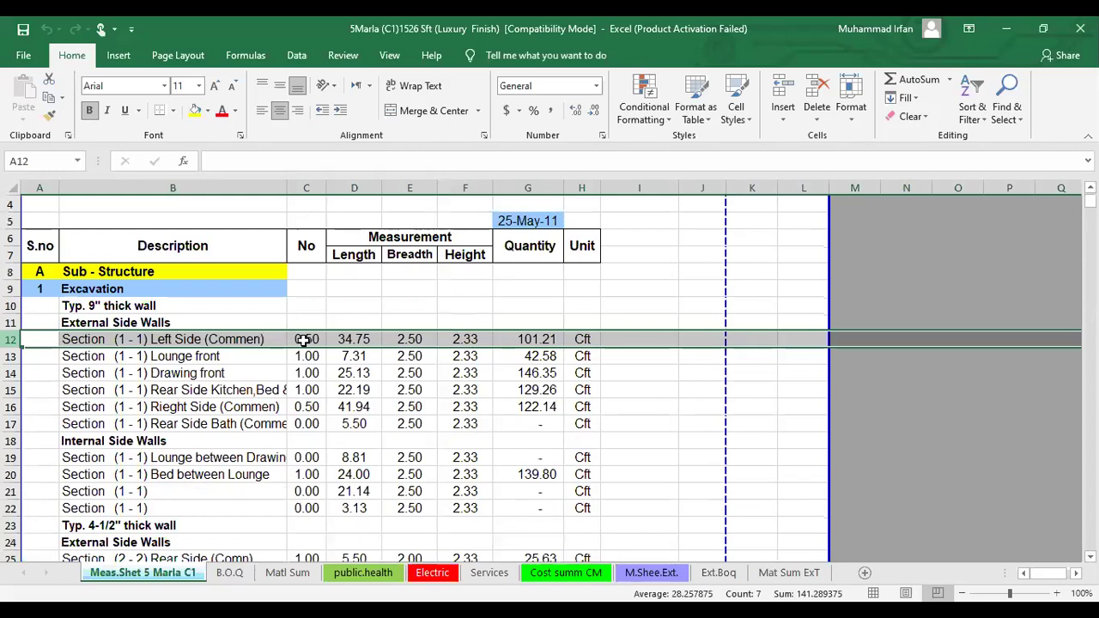
pyautogui.click(303, 339)
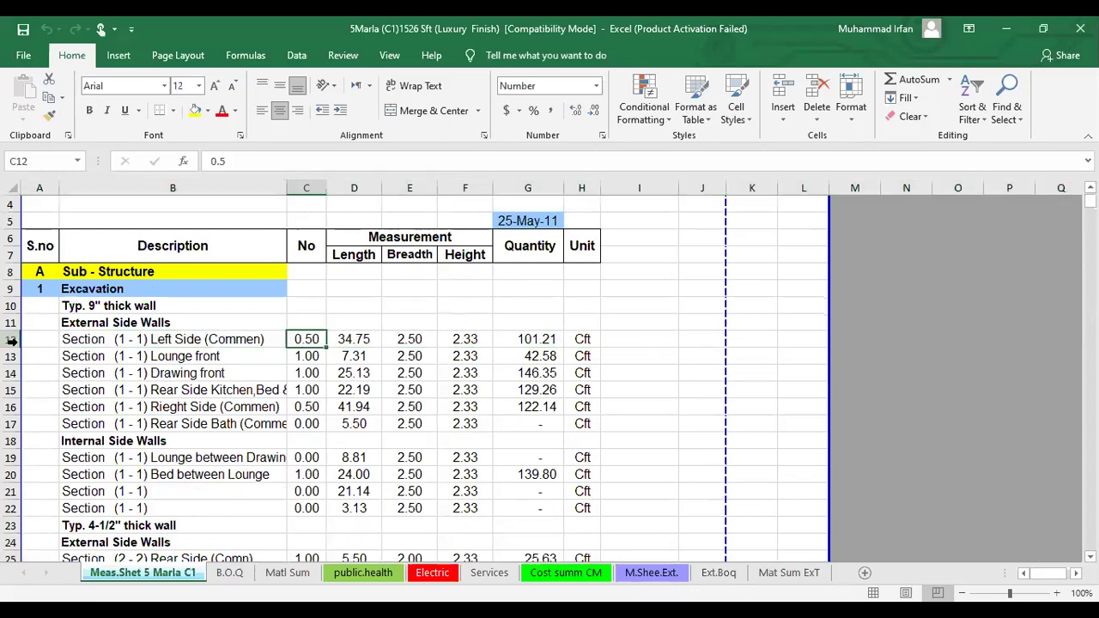
pyautogui.hotkey('shift', 'space')
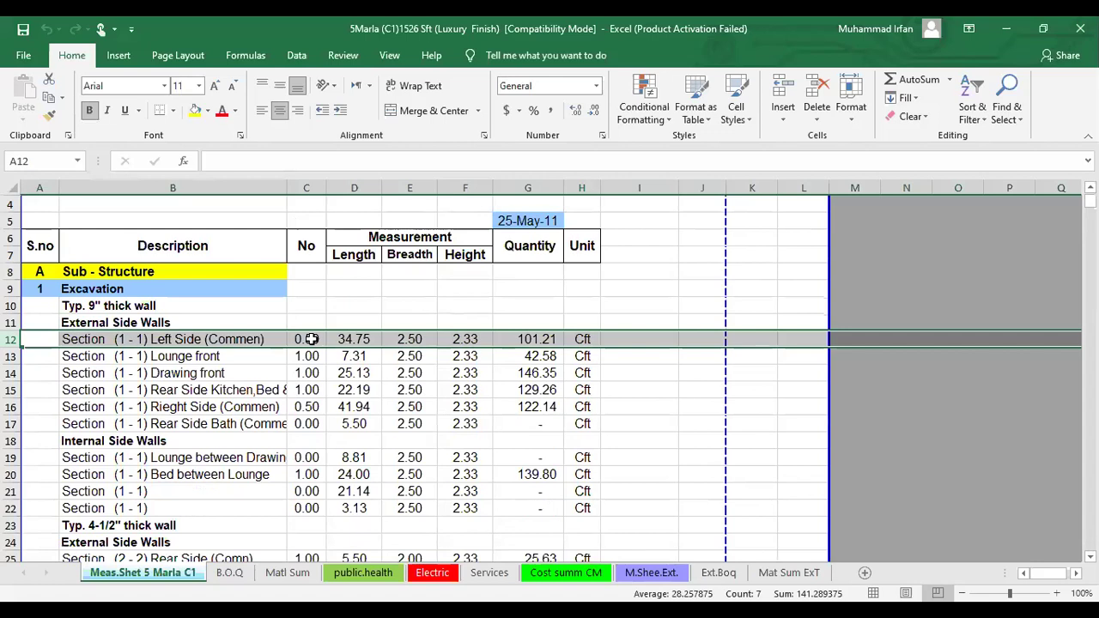
pyautogui.click(311, 339)
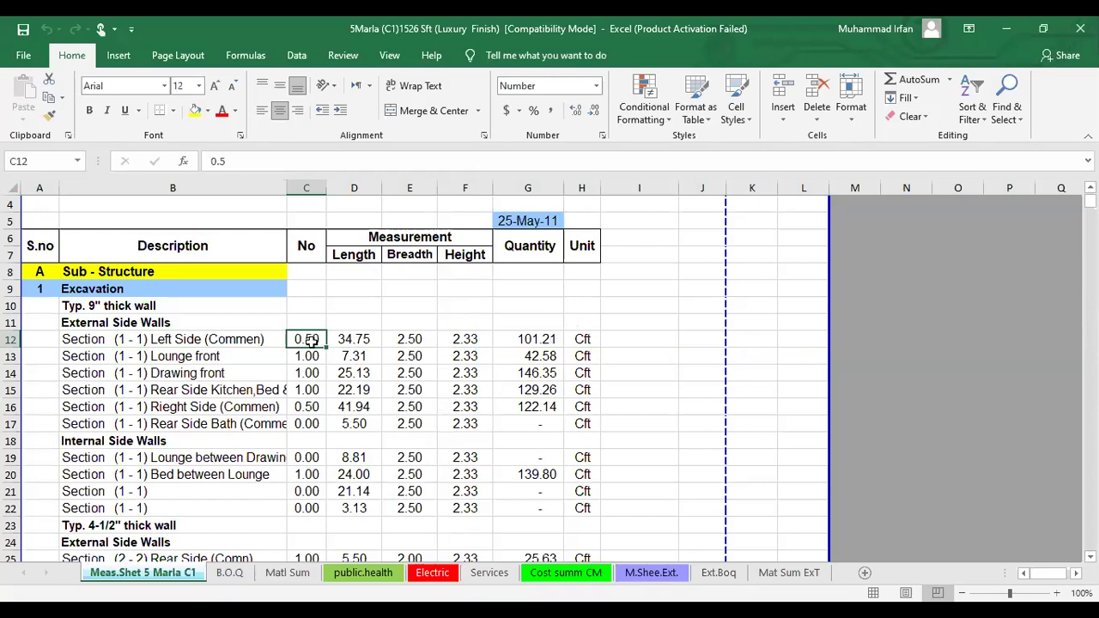
pyautogui.click(521, 337)
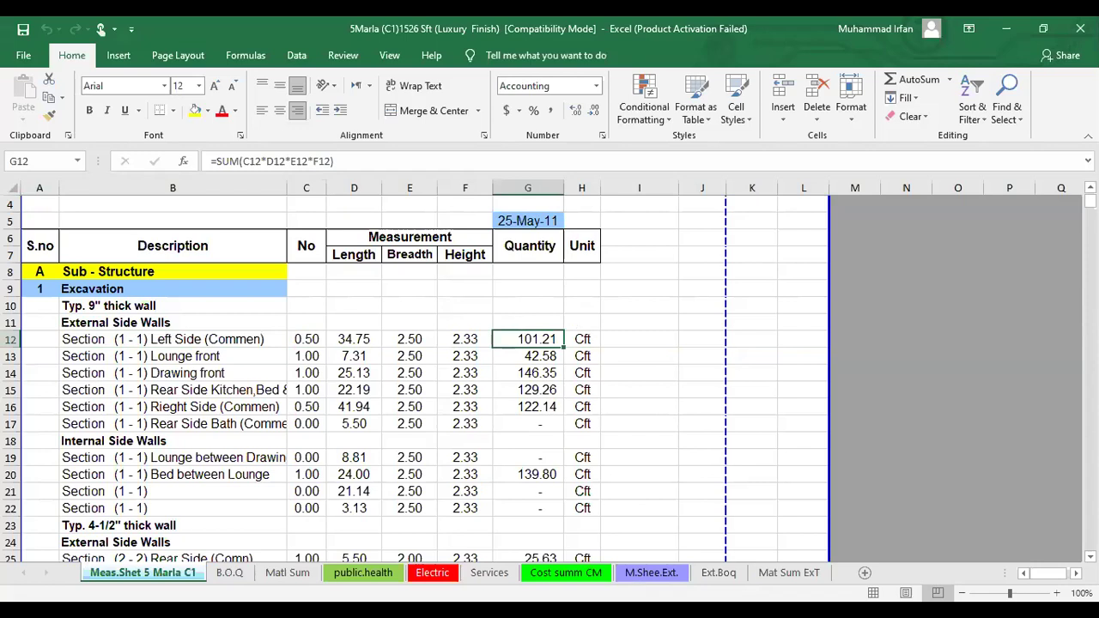
# Step: Review the excavation's Total Qty, the Approved Fill Material Ghassu heading and that item's Total Qty
pyautogui.scroll(-2, 412, 378)
pyautogui.scroll(-2, 536, 424)
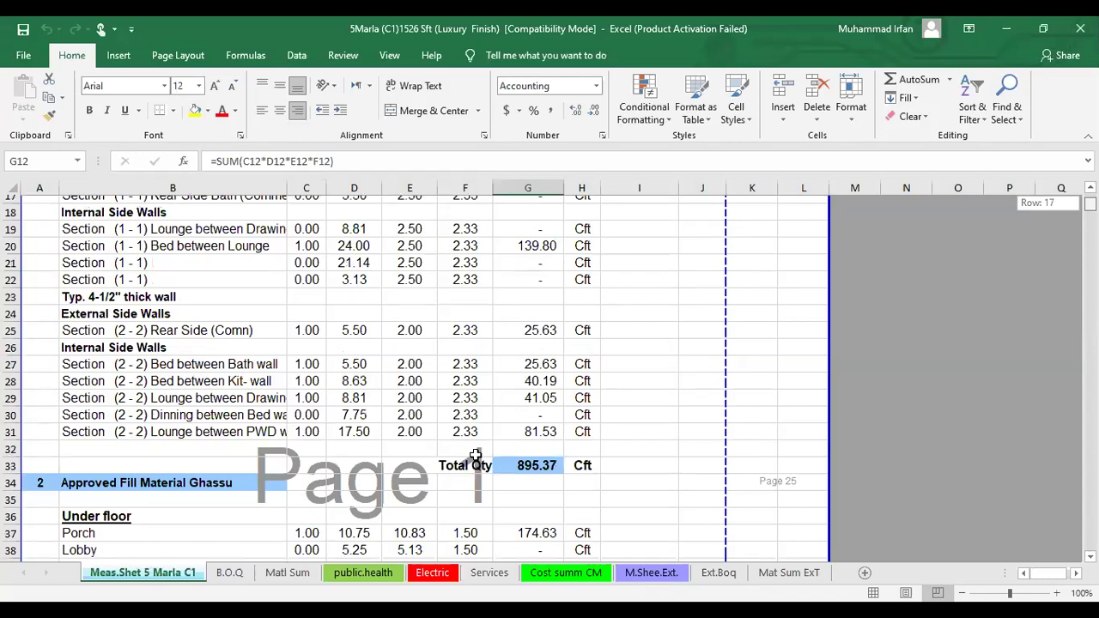
pyautogui.moveTo(468, 457); pyautogui.dragTo(532, 456)
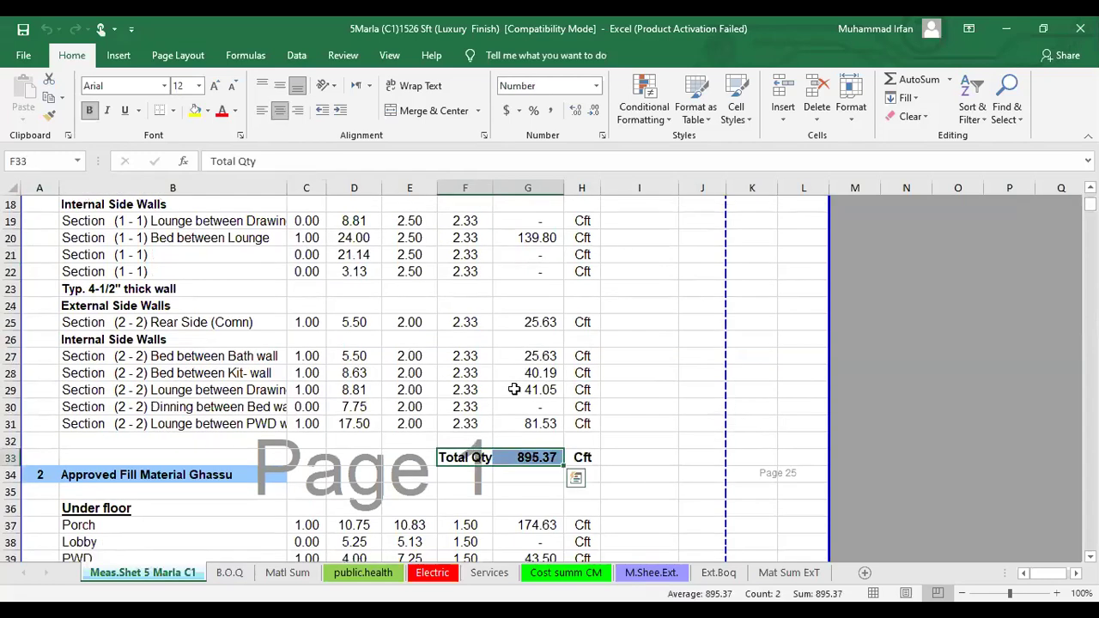
pyautogui.moveTo(39, 475); pyautogui.dragTo(172, 475)
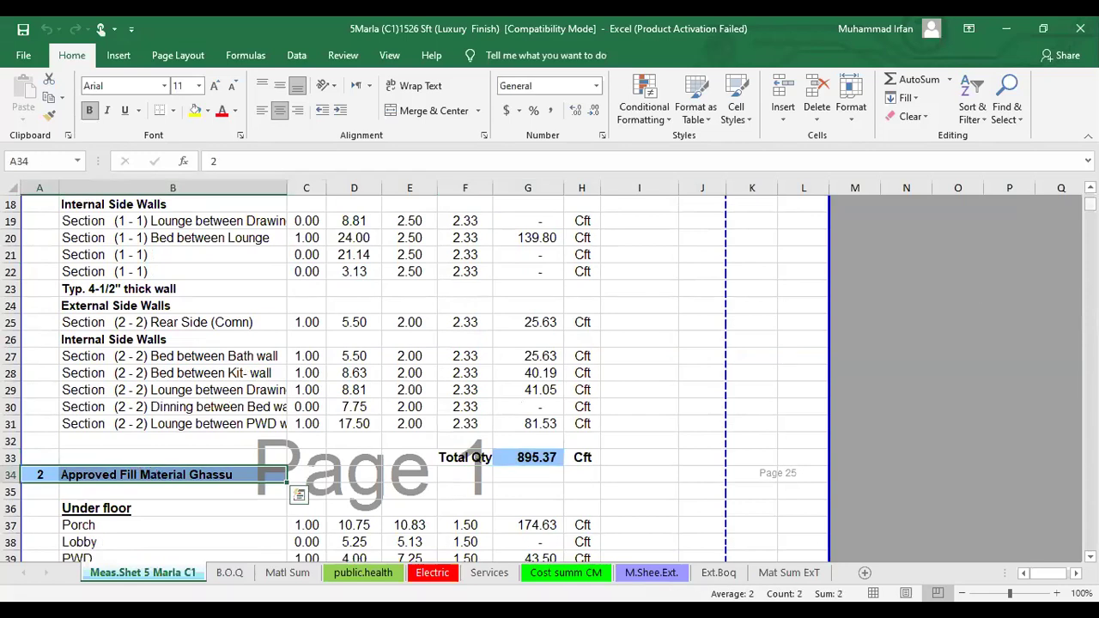
pyautogui.scroll(-4, 524, 540)
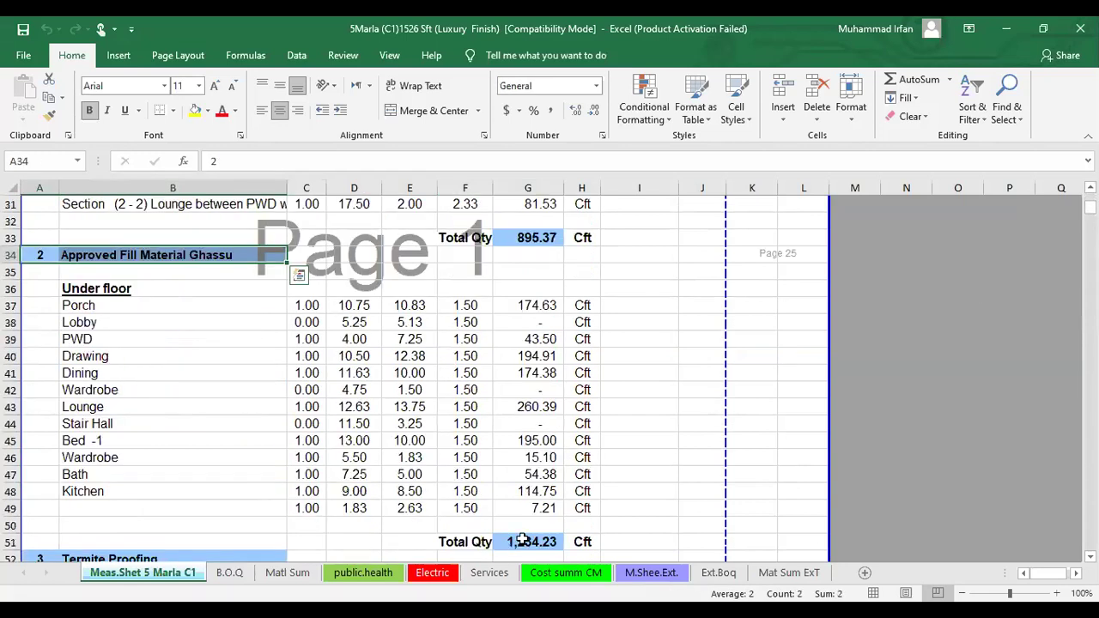
pyautogui.moveTo(465, 541); pyautogui.dragTo(522, 539)
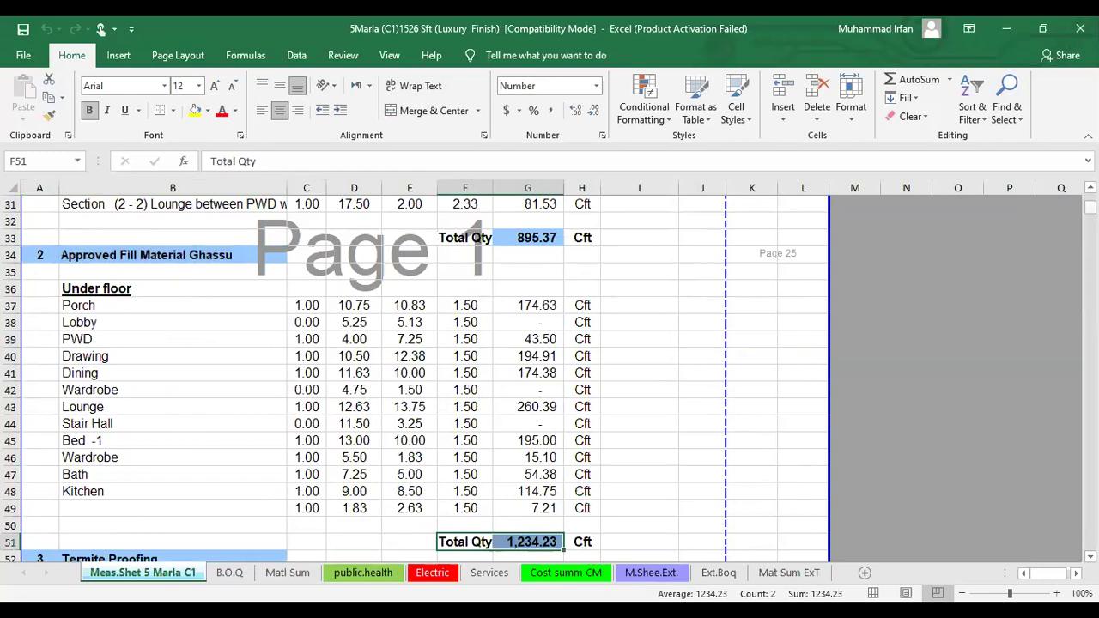
# Step: Look through the items down to Brick work in foundations, then highlight the excavation measurements C8:H23 and the empty cell beside the Unit heading
pyautogui.moveTo(1090, 207); pyautogui.dragTo(1090, 240)
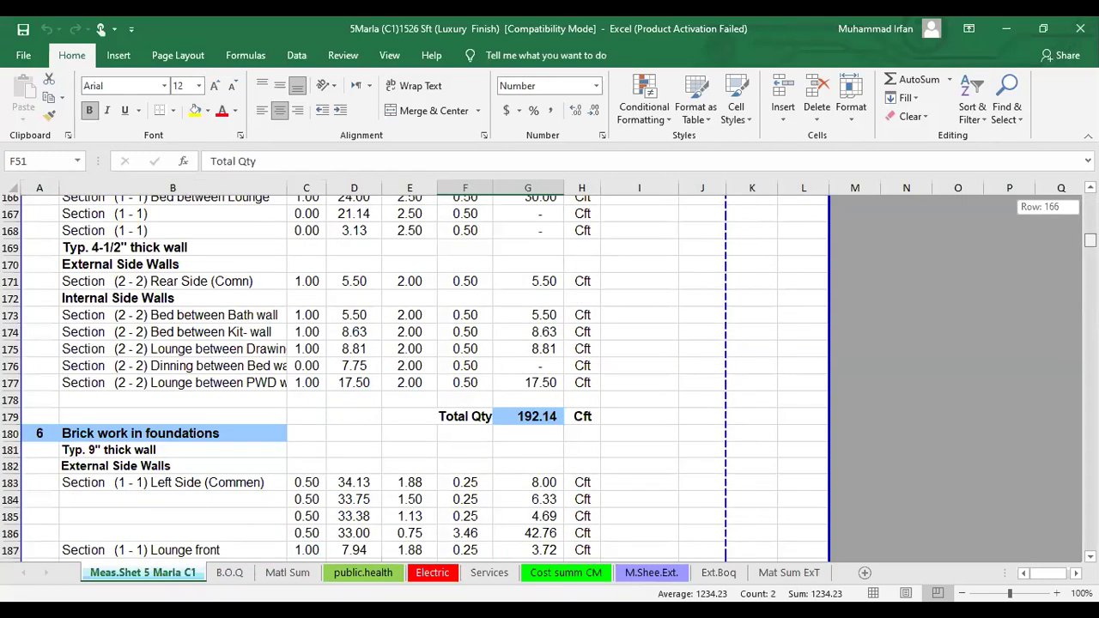
pyautogui.moveTo(1090, 240); pyautogui.dragTo(609, 239)
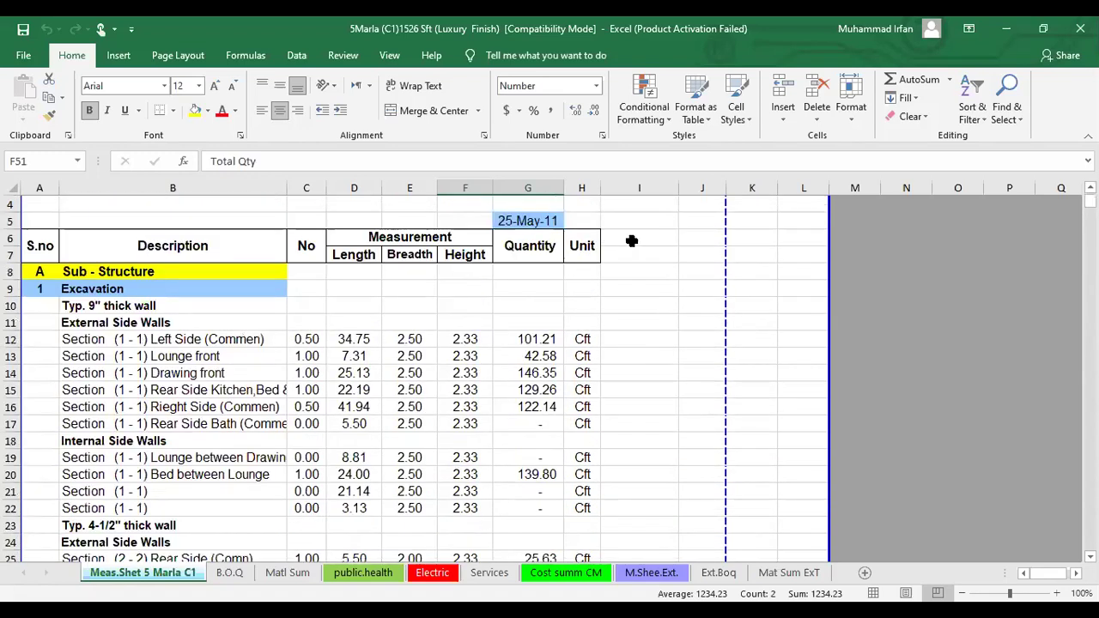
pyautogui.click(631, 241)
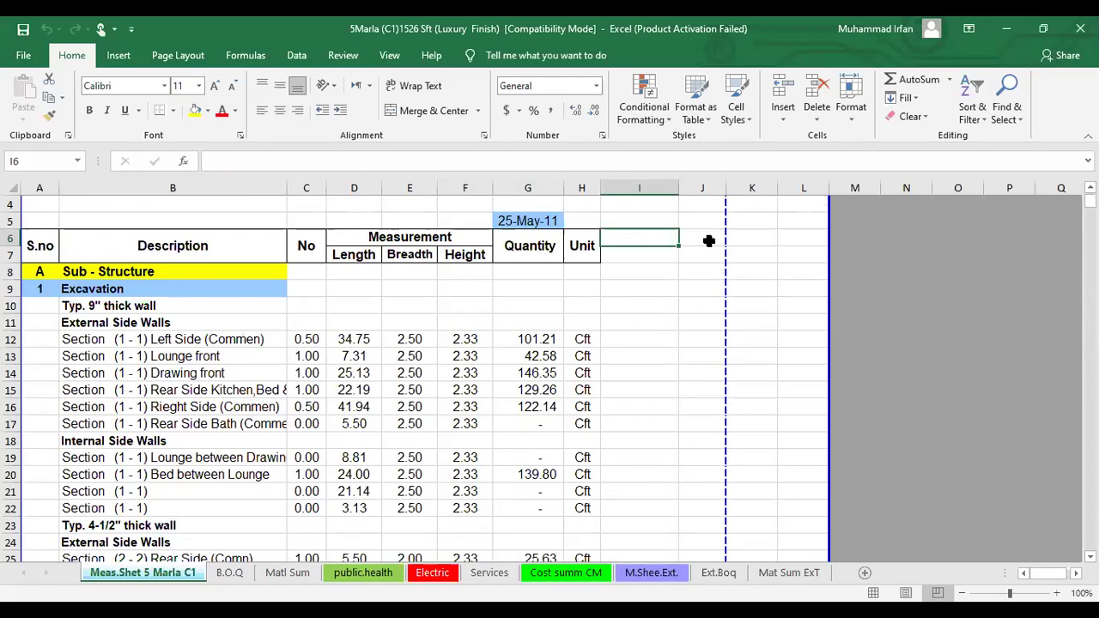
pyautogui.moveTo(306, 271); pyautogui.dragTo(640, 526)
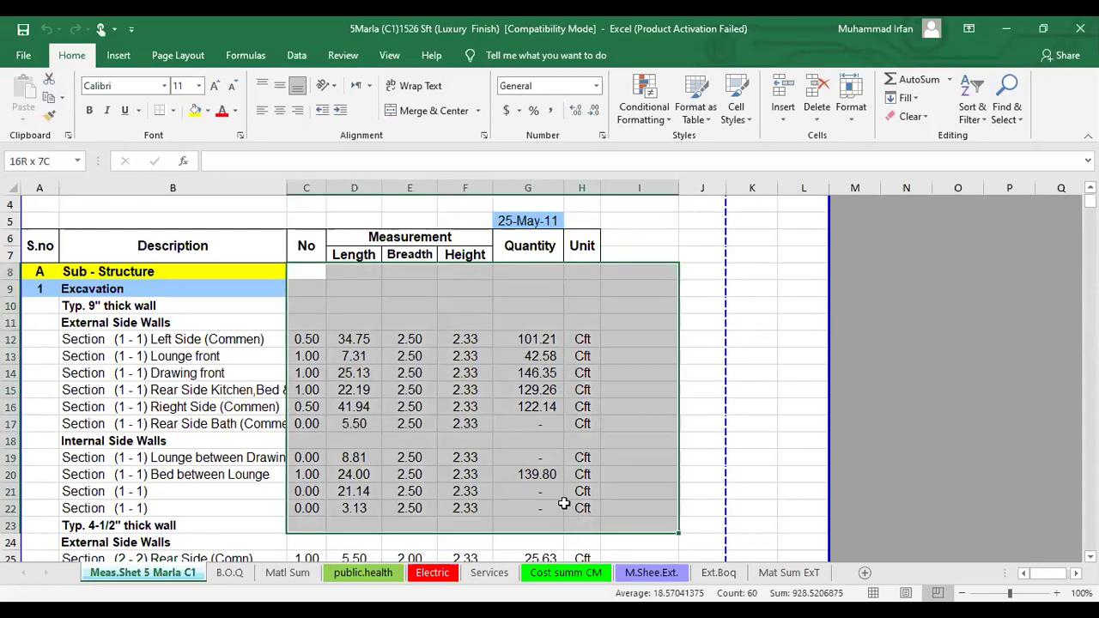
pyautogui.hotkey('shift', 'Left')
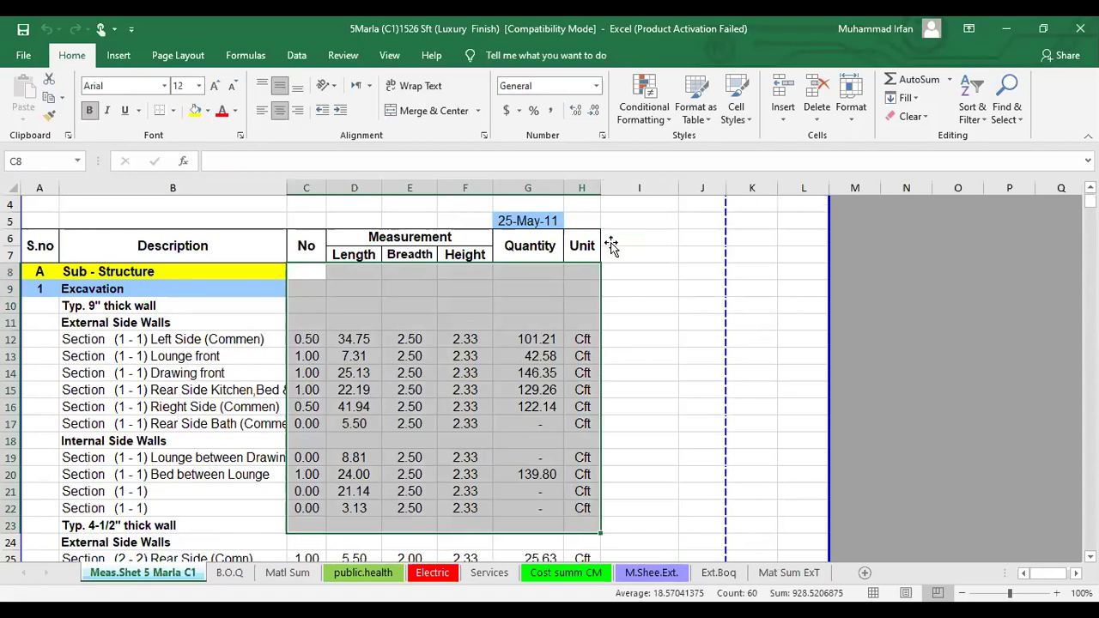
pyautogui.click(612, 245)
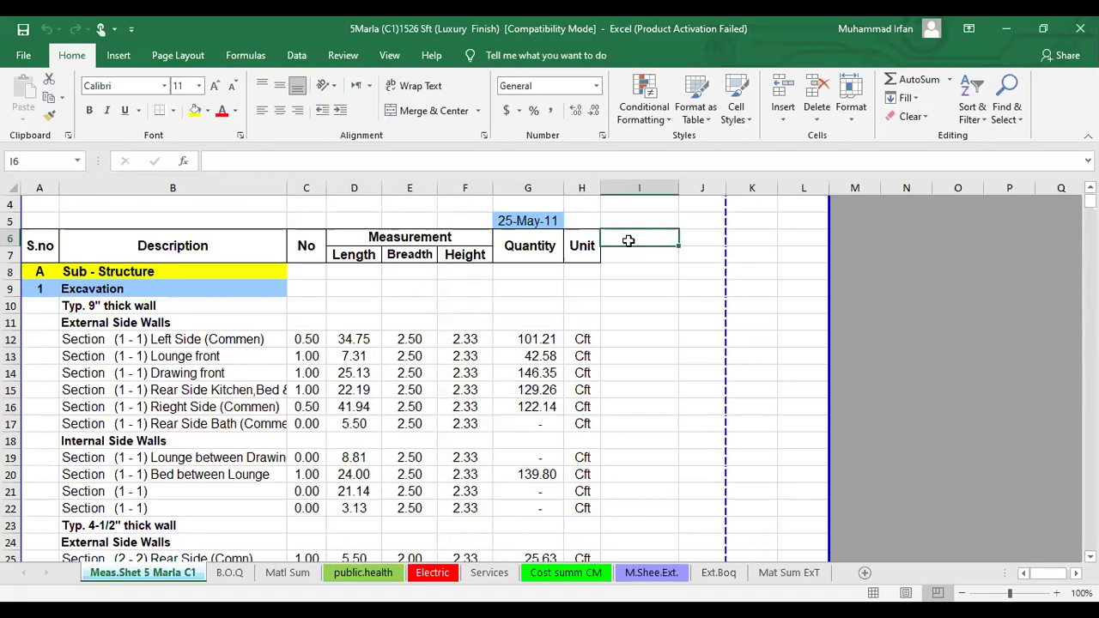
# Step: Open the B.O.Q sheet and inspect the formula behind the Excavation quantity
pyautogui.click(234, 580)
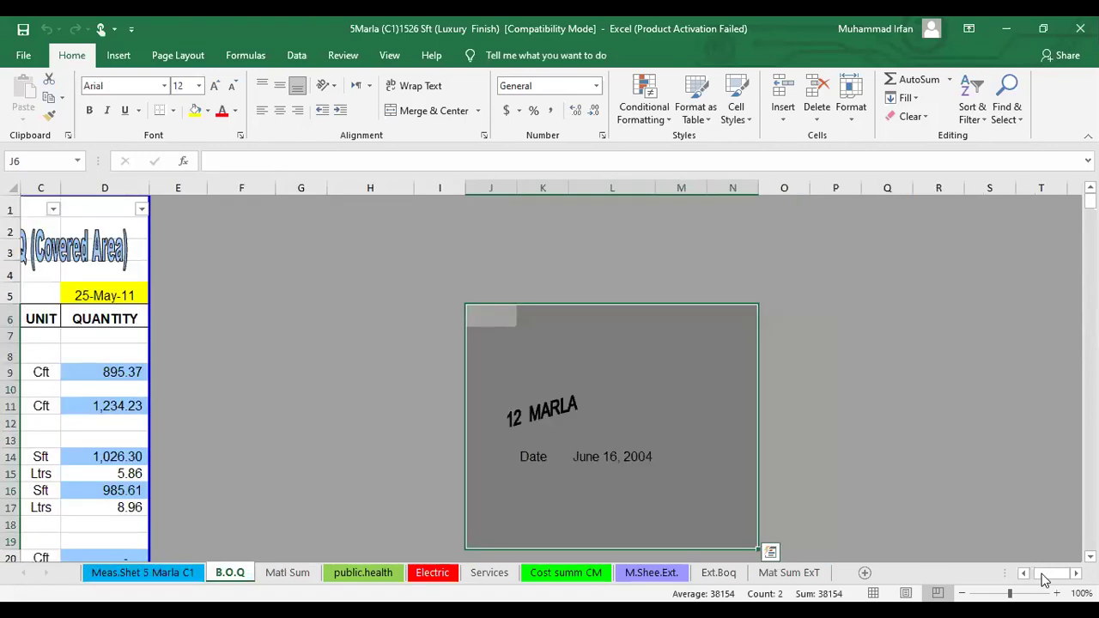
pyautogui.hscroll(-2, 235, 363)
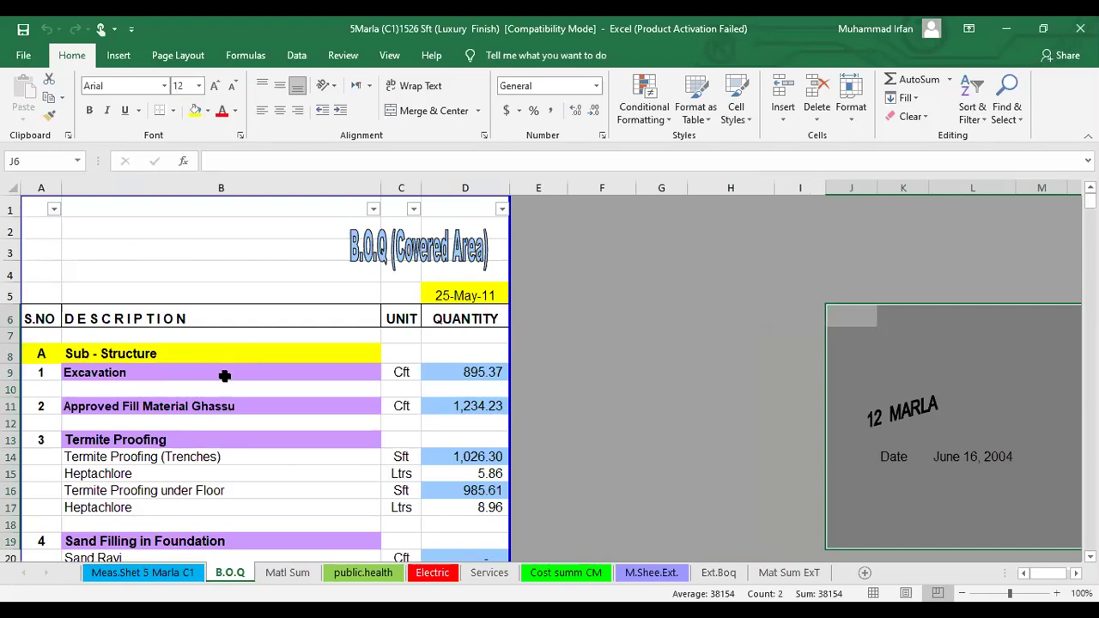
pyautogui.click(224, 375)
pyautogui.click(447, 372)
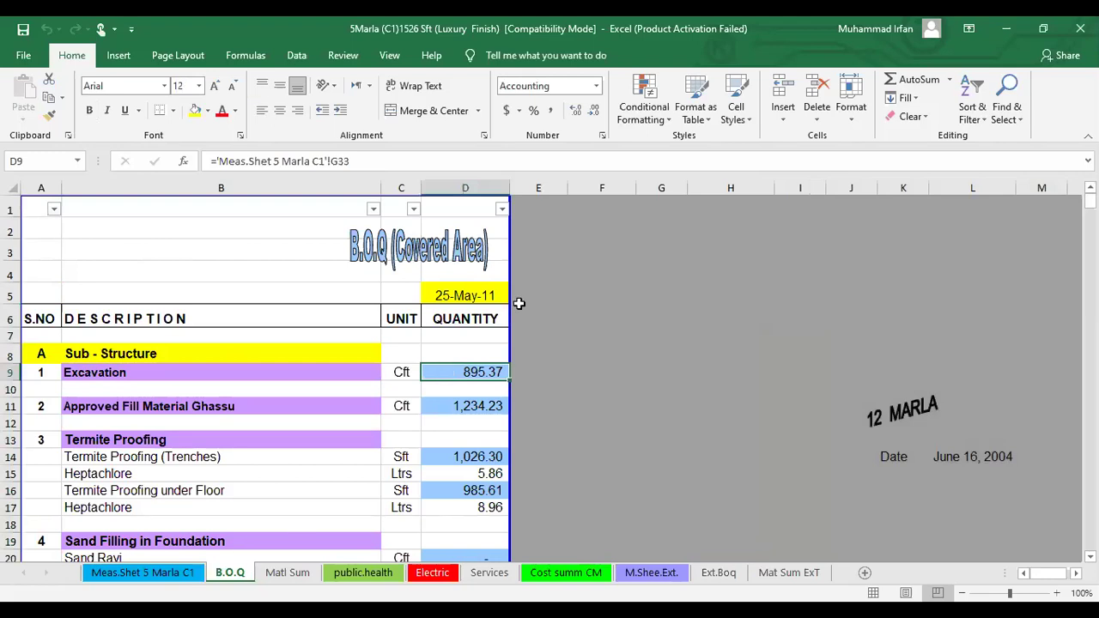
# Step: Compare the Excavation item number and description in the measurement sheet with the matching entry in the B.O.Q sheet
pyautogui.hotkey('ctrl', 'pageup')
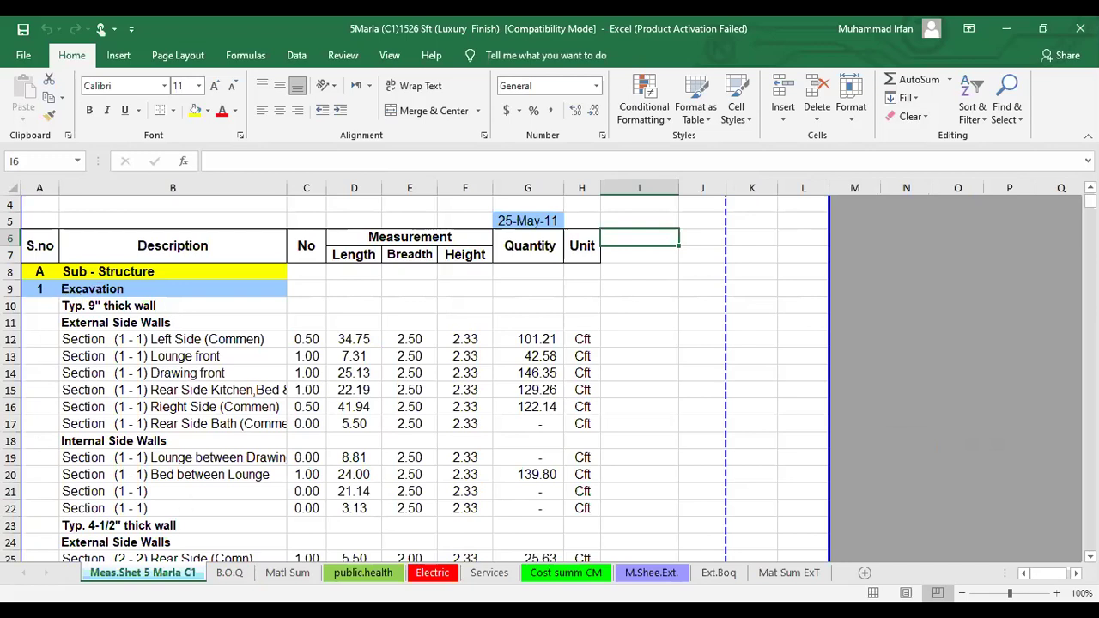
pyautogui.moveTo(39, 289); pyautogui.dragTo(172, 288)
pyautogui.hotkey('ctrl', 'c')
pyautogui.click(229, 573)
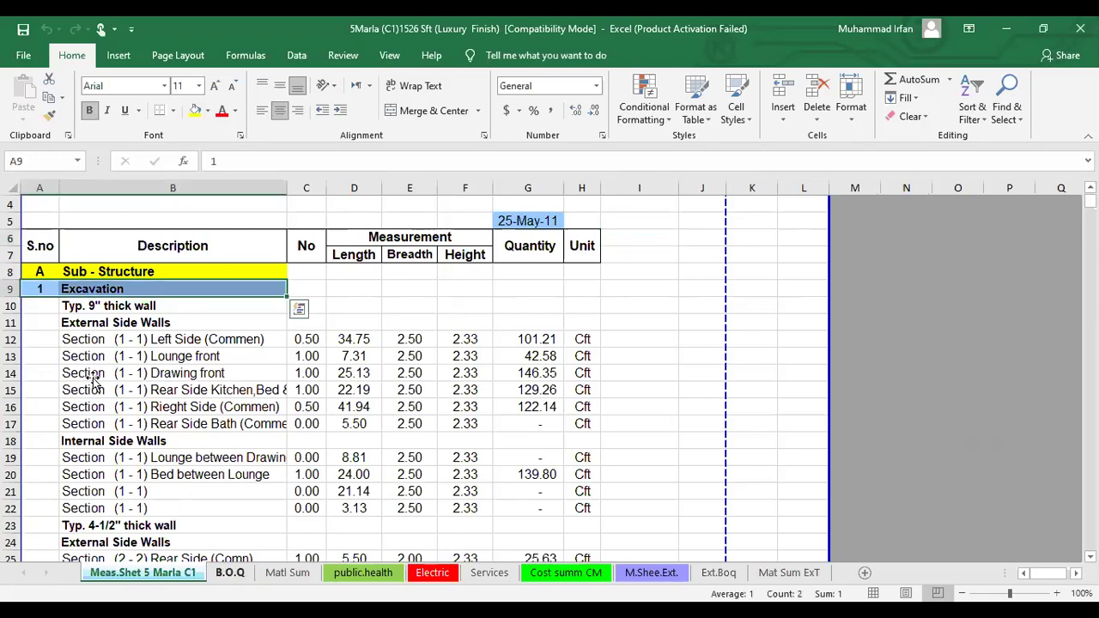
pyautogui.hotkey('ctrl', 'v')
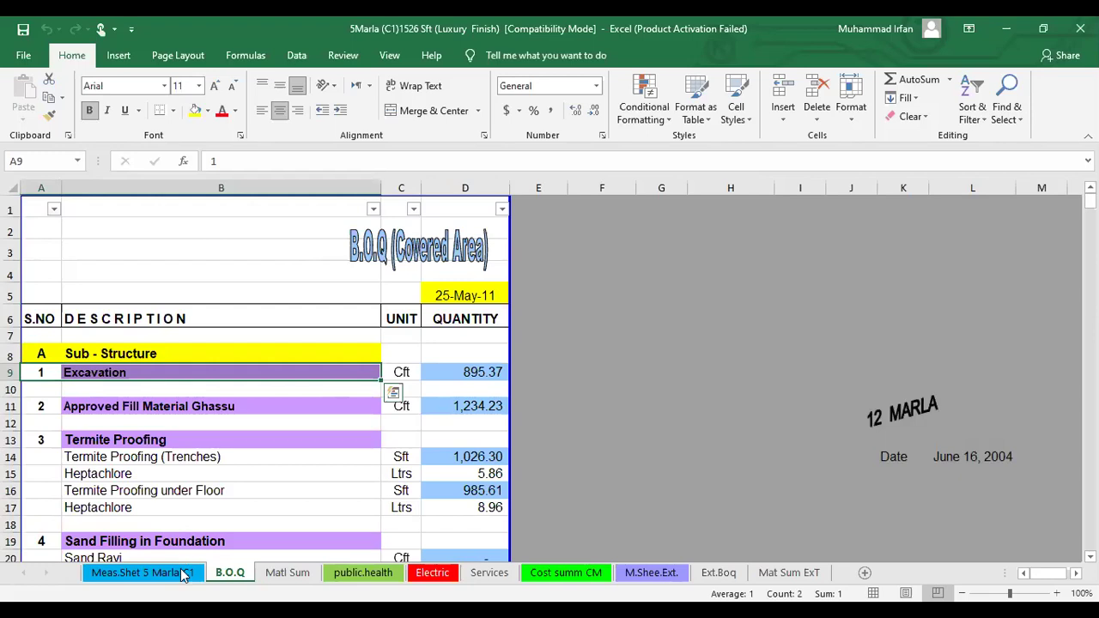
# Step: Check the excavation's Total Qty in the measurement sheet against the linked Excavation quantity in the B.O.Q sheet, then select cell E9
pyautogui.hotkey('ctrl', 'pageup')
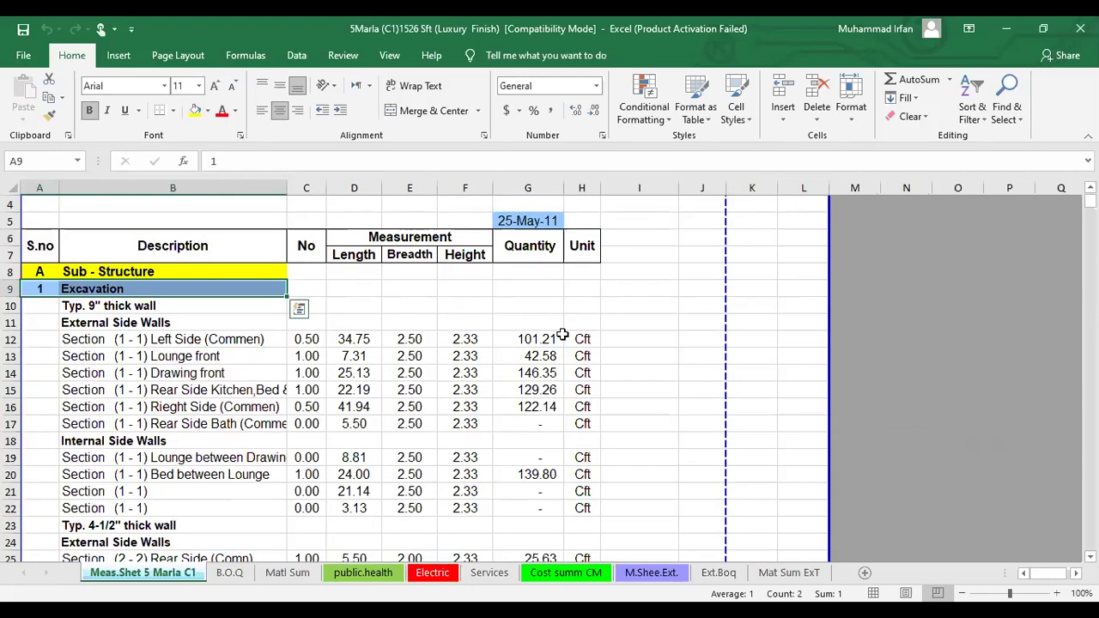
pyautogui.scroll(-8, 561, 336)
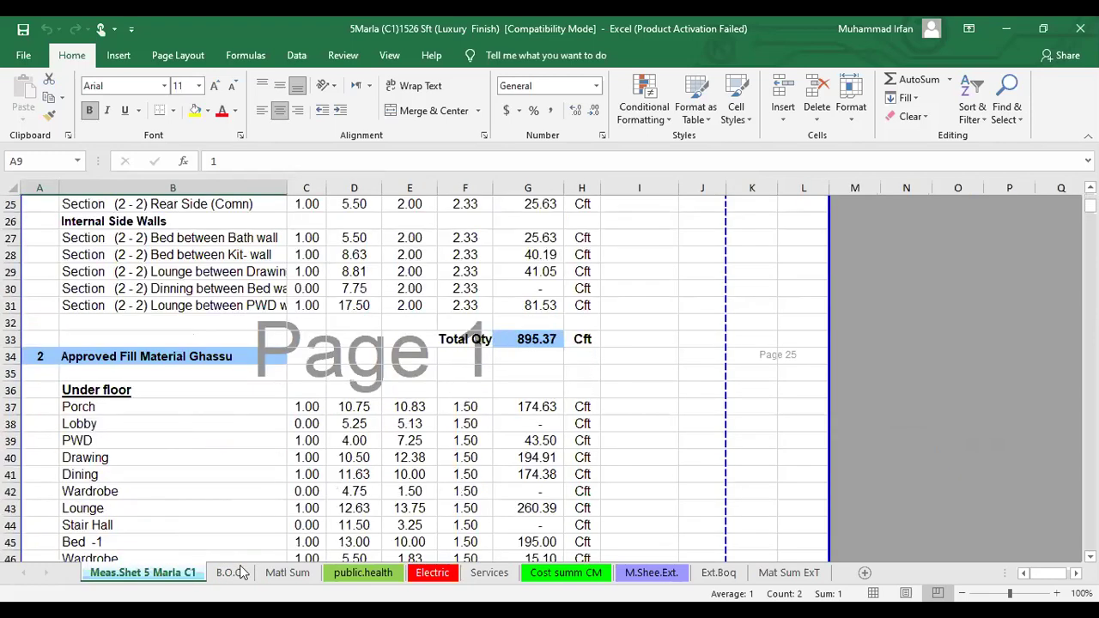
pyautogui.moveTo(455, 339); pyautogui.dragTo(529, 340)
pyautogui.hotkey('ctrl', 'pagedown')
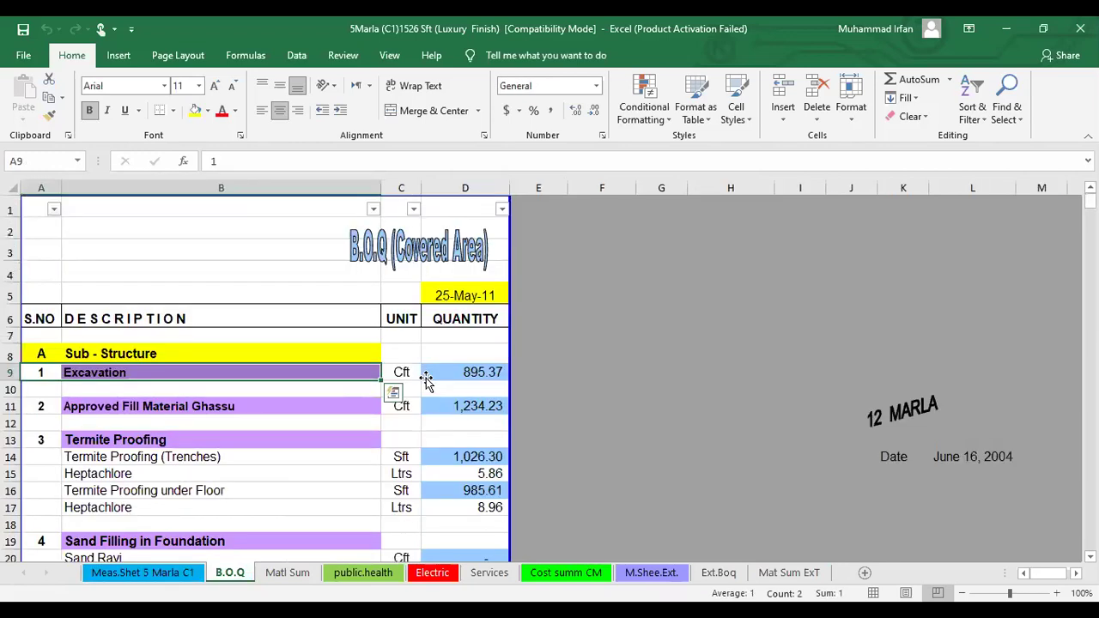
pyautogui.click(426, 378)
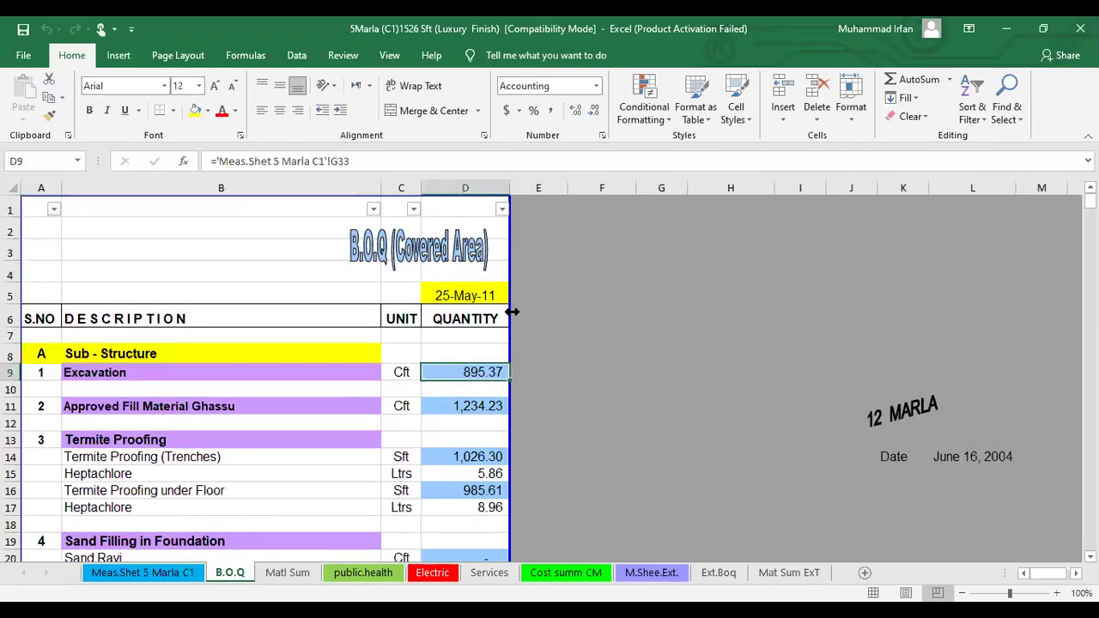
pyautogui.click(527, 373)
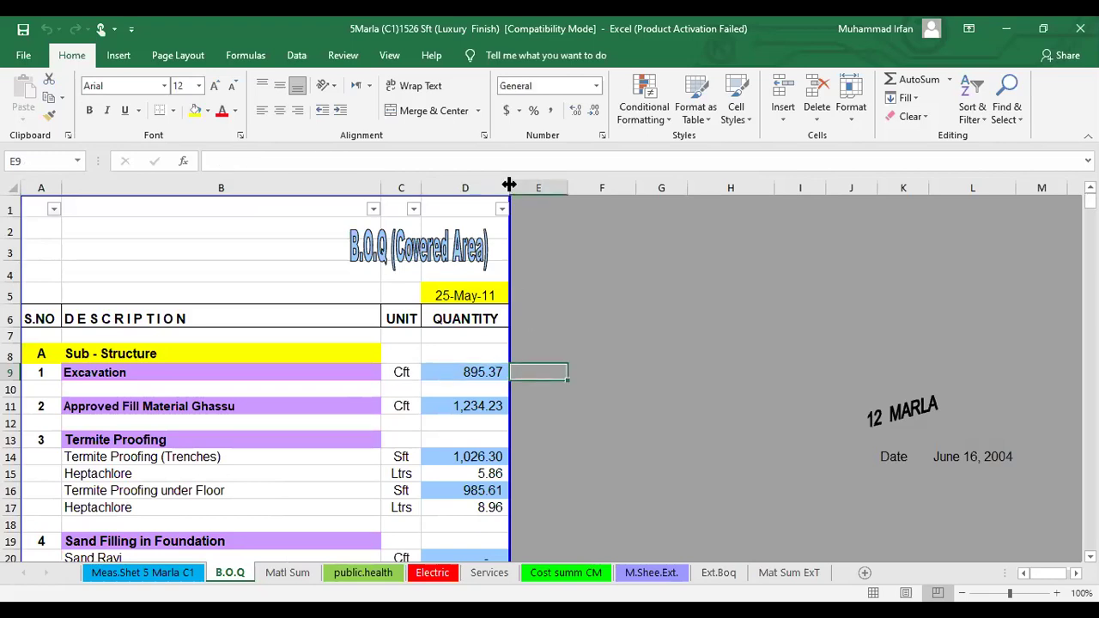
# Step: Widen the QUANTITY column moderately and show the B.O.Q sheet in Normal view
pyautogui.moveTo(617, 189); pyautogui.dragTo(618, 188)
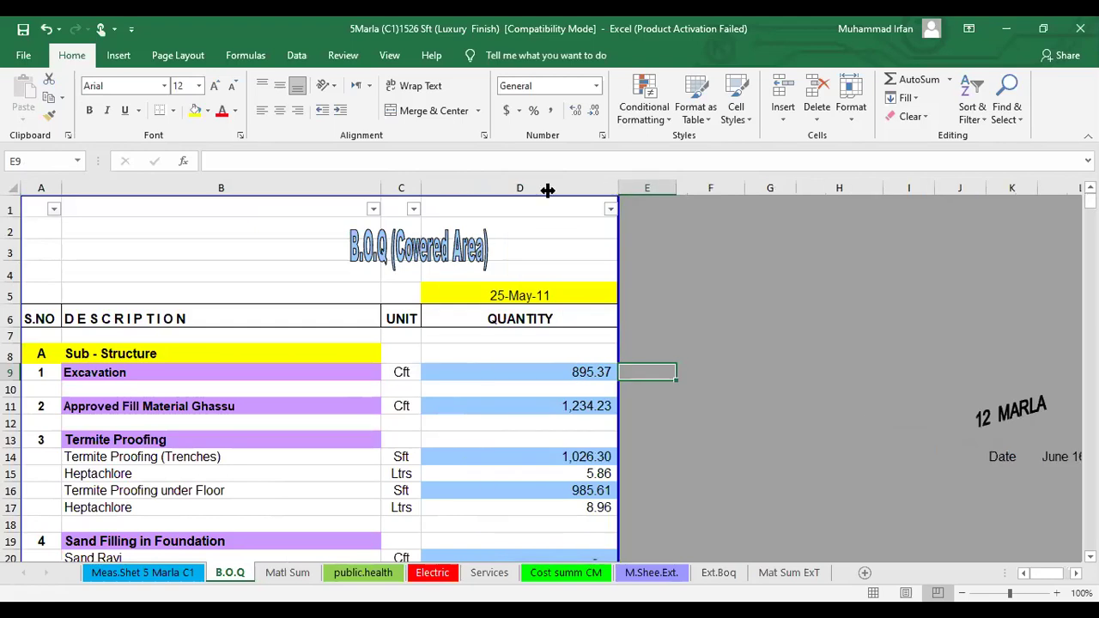
pyautogui.hotkey('ctrl', 'z')
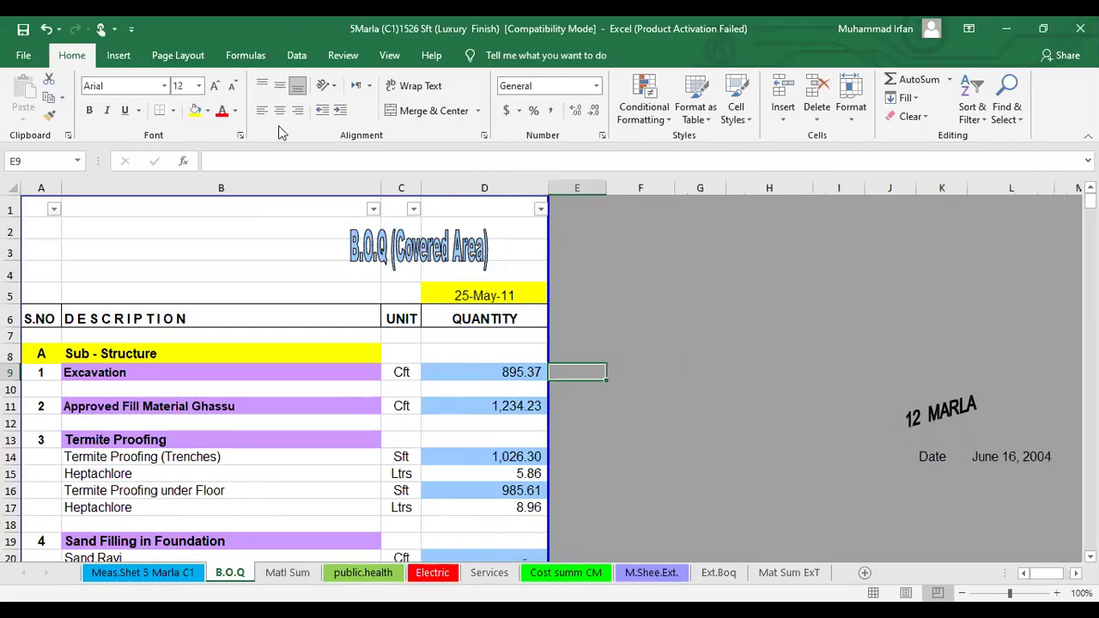
pyautogui.click(387, 56)
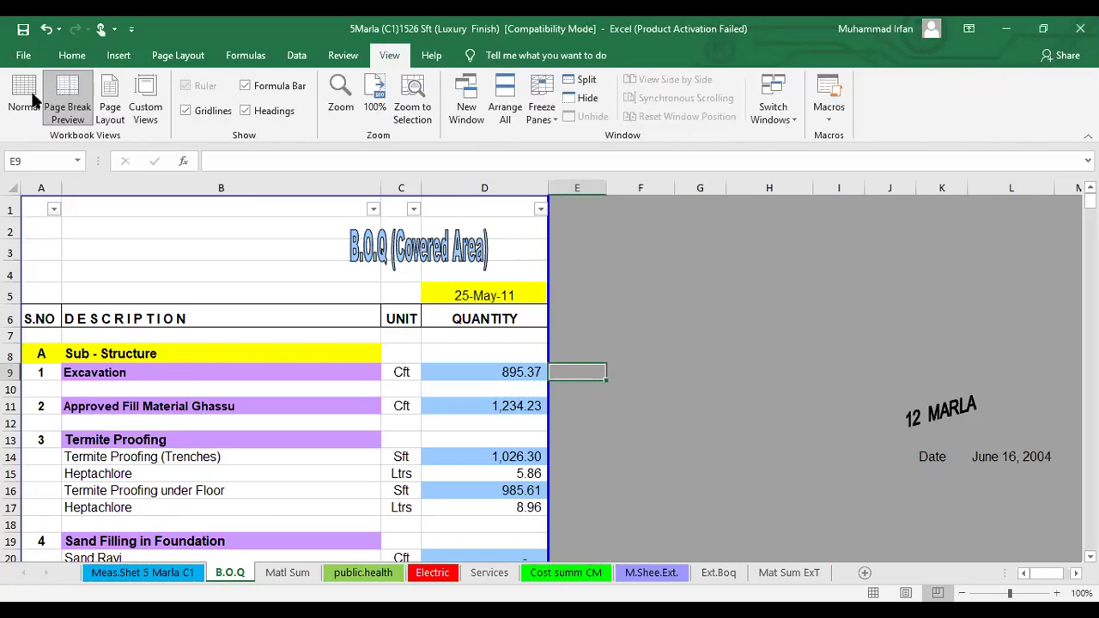
pyautogui.click(35, 100)
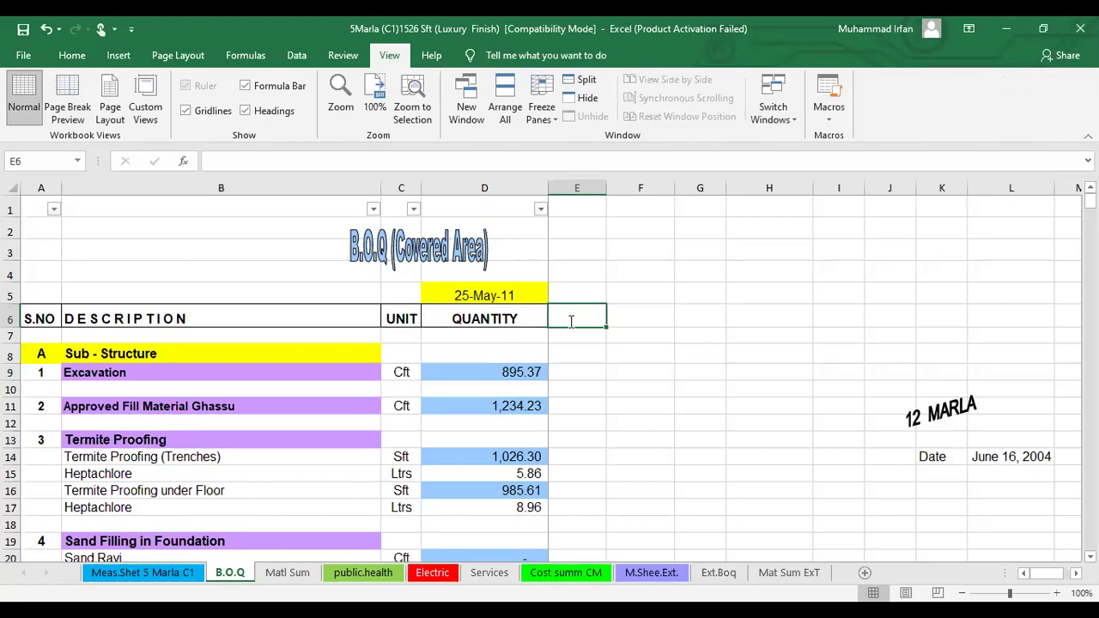
# Step: Add the heading "Unit Rate" in cell E6, beside QUANTITY
pyautogui.write('Uint')
pyautogui.press('BackSpace')
pyautogui.press('BackSpace')
pyautogui.press('Left')
pyautogui.write('n')
pyautogui.press('Right')
pyautogui.write('t Rate')
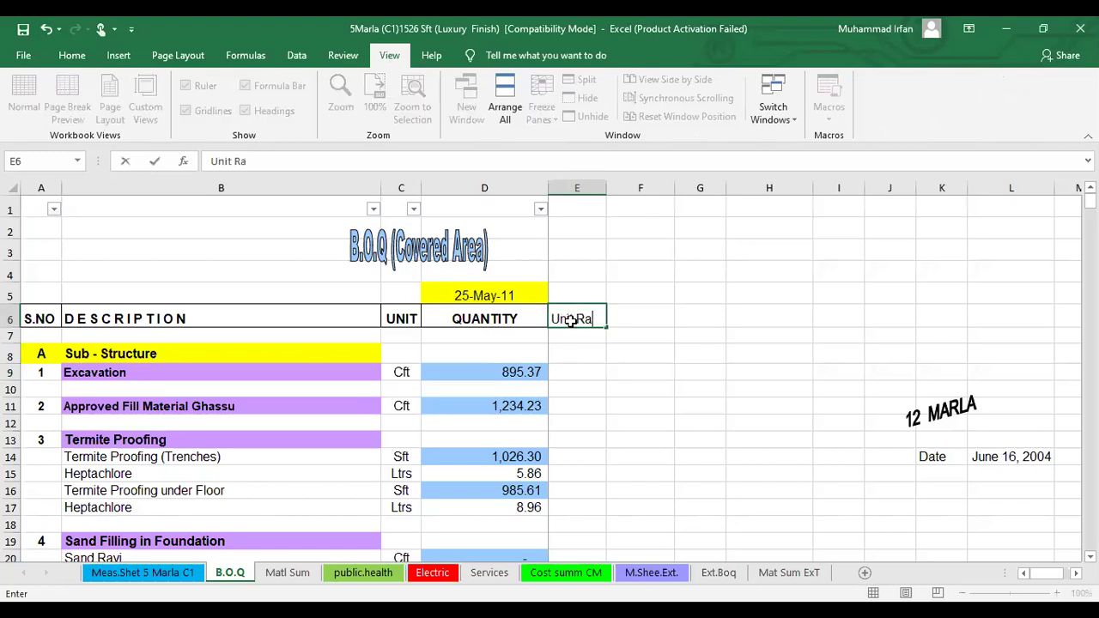
pyautogui.press('Return')
# Step: Enter a unit rate of 100 for Excavation in cell E9
pyautogui.press('Down')
pyautogui.press('Down')
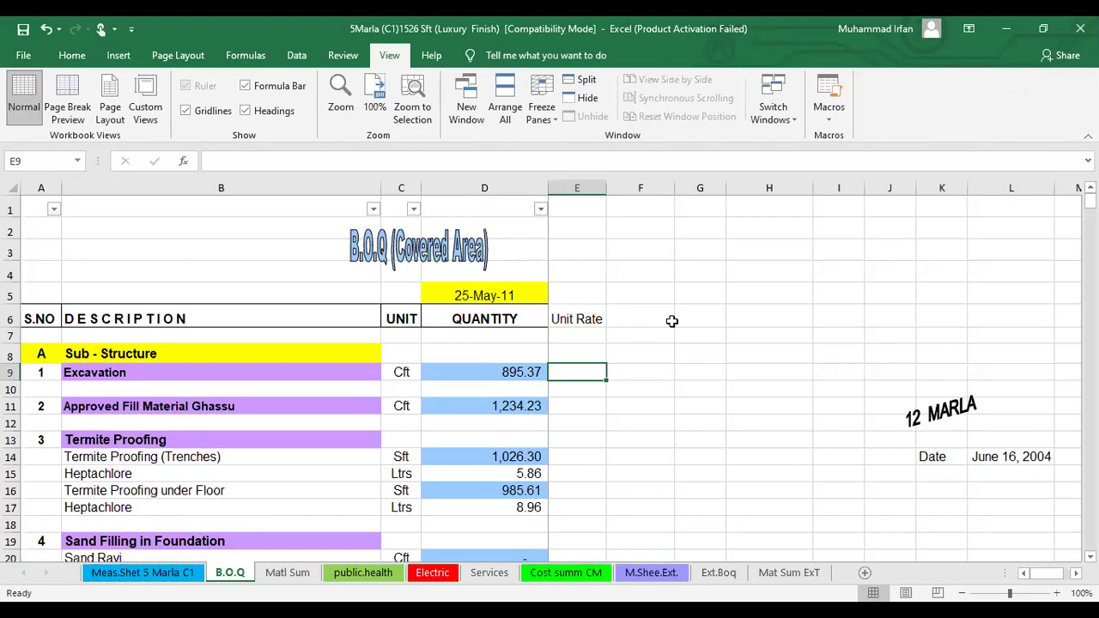
pyautogui.write('100')
pyautogui.press('Tab')
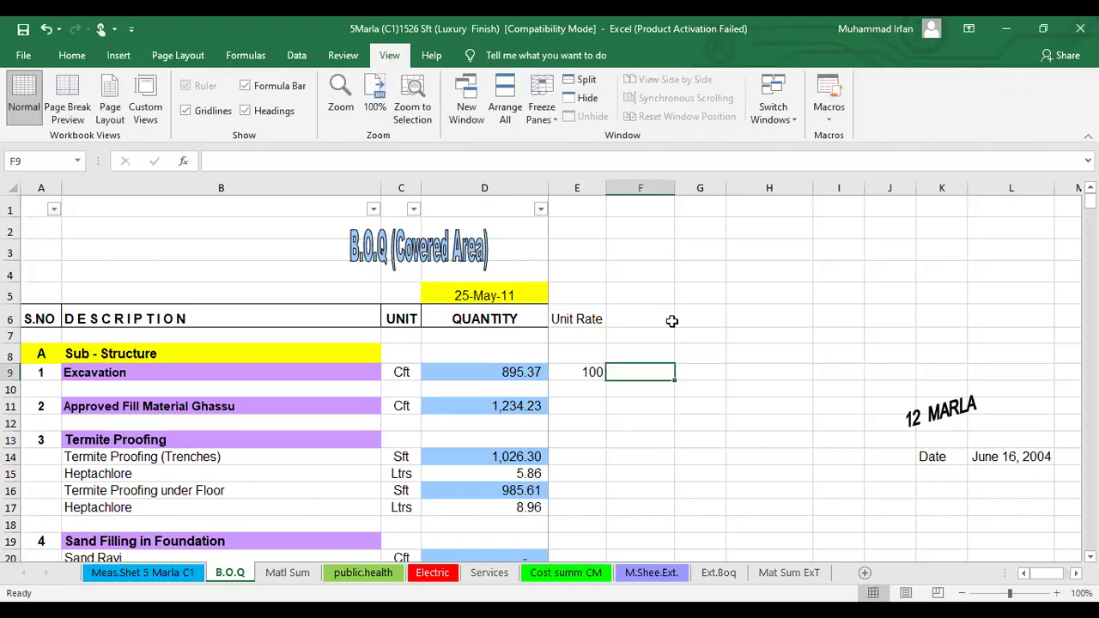
pyautogui.press('Left')
pyautogui.press('Up')
pyautogui.press('Down')
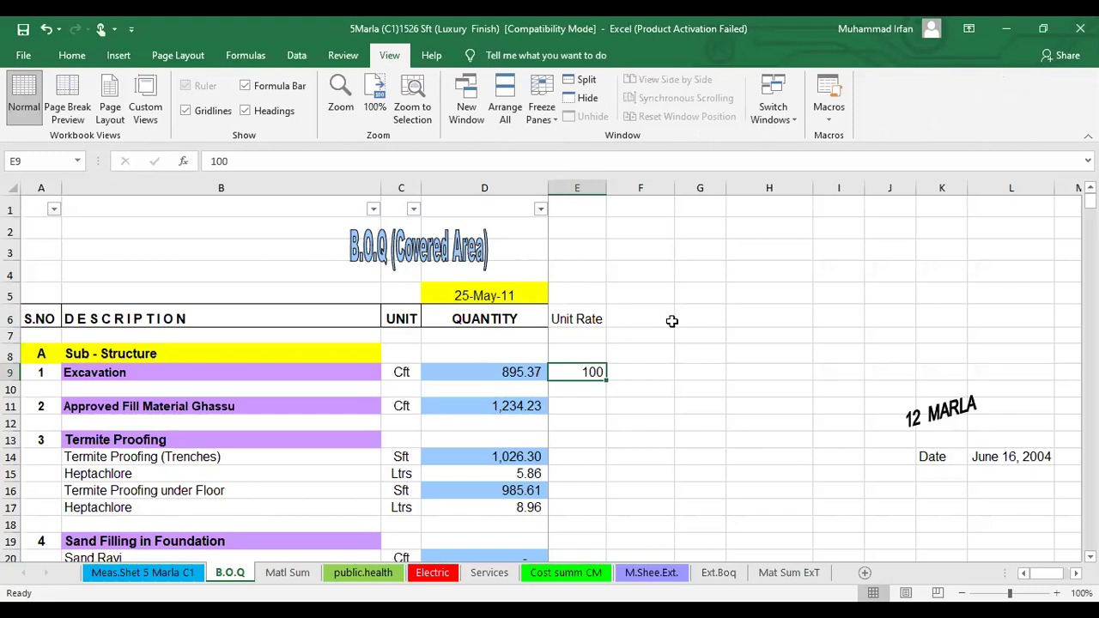
# Step: Add the heading "Total cost" in cell F6, beside Unit Rate
pyautogui.click(672, 323)
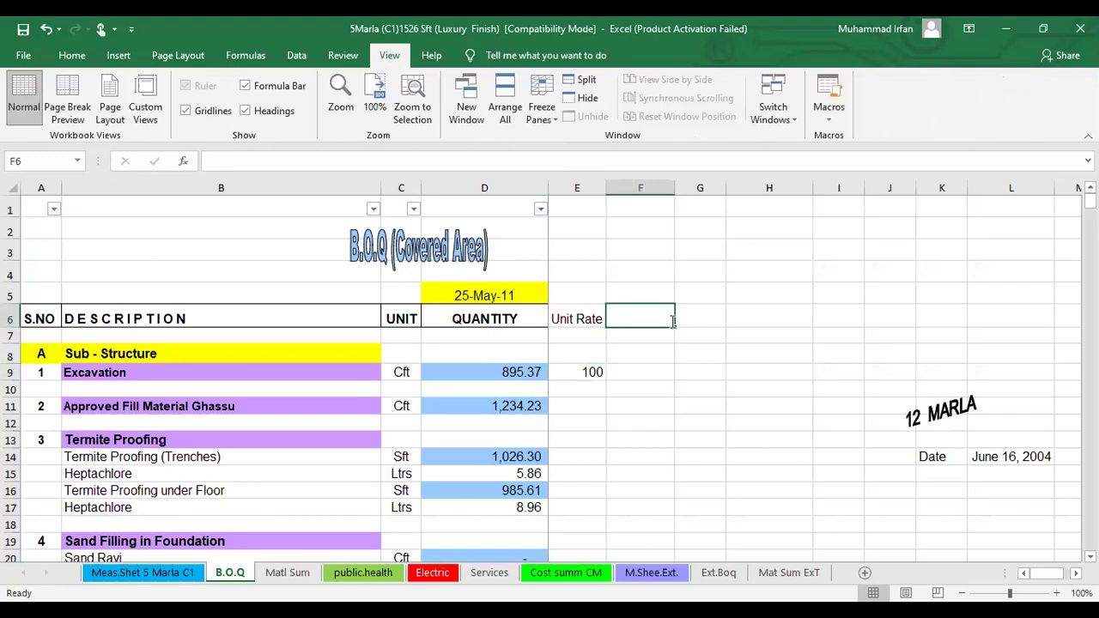
pyautogui.write('Total cost')
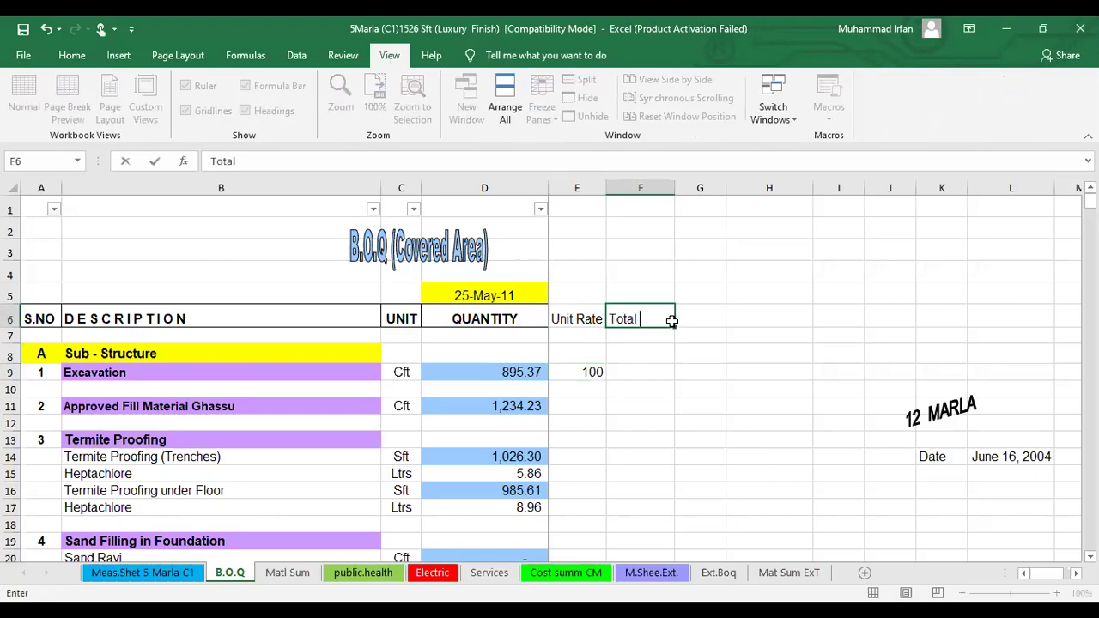
pyautogui.press('Down')
# Step: Calculate the Excavation total cost in cell F9 as unit rate times quantity with the formula =E9*D9
pyautogui.press('Down')
pyautogui.press('Down')
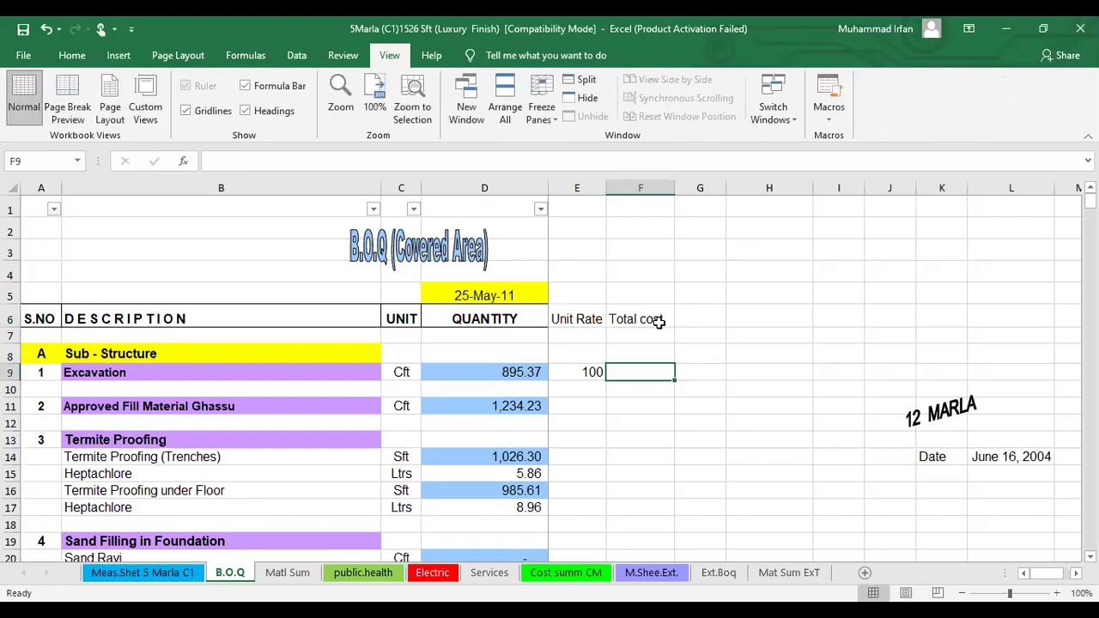
pyautogui.write('=')
pyautogui.click(579, 371)
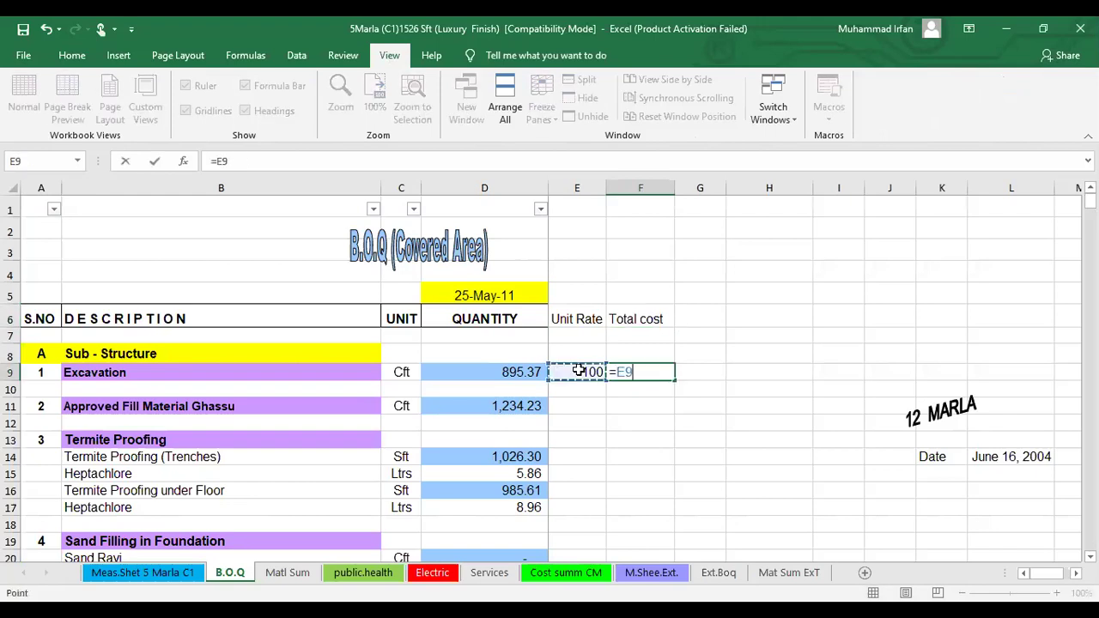
pyautogui.write('*')
pyautogui.click(515, 371)
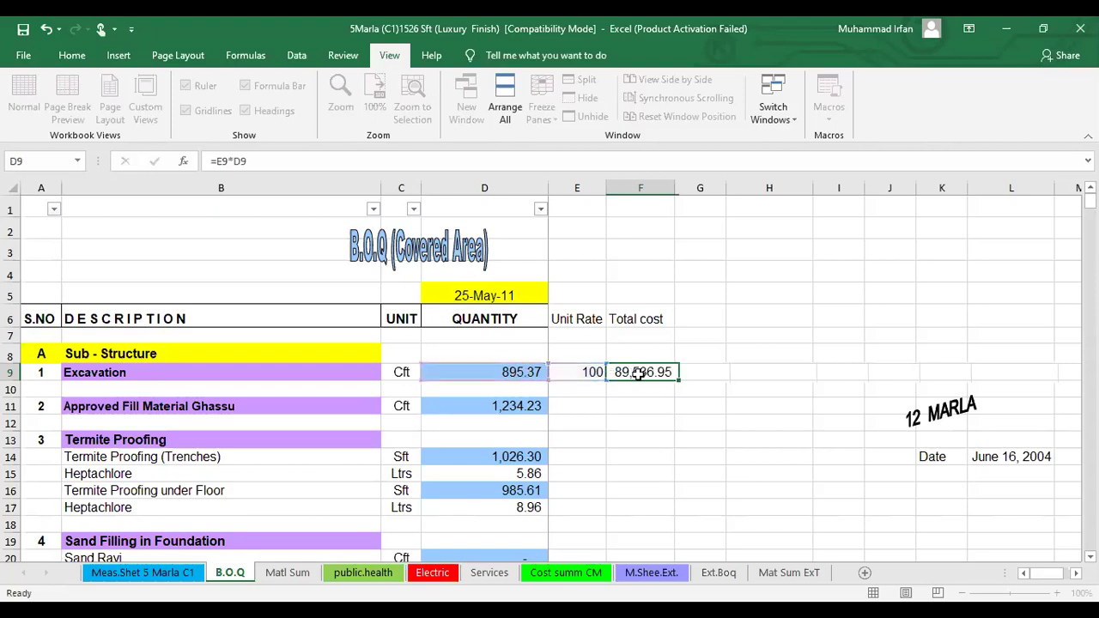
pyautogui.press('Return')
pyautogui.press('Up')
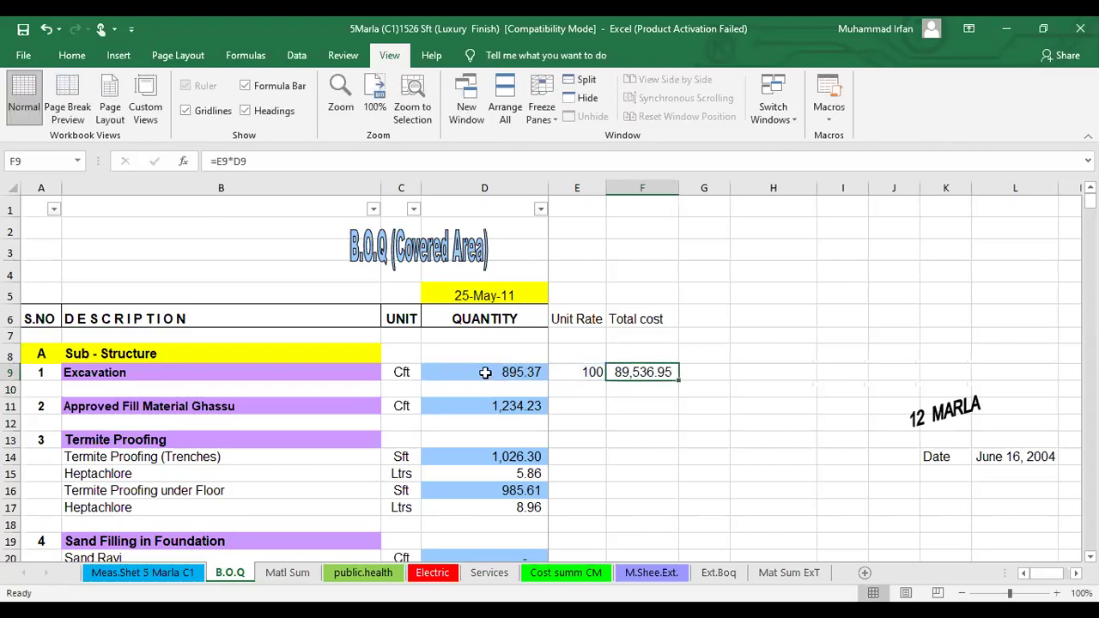
# Step: Highlight the Excavation description, unit and quantity in B9:D9, then inspect the total cost formula in F9
pyautogui.moveTo(216, 381); pyautogui.dragTo(484, 376)
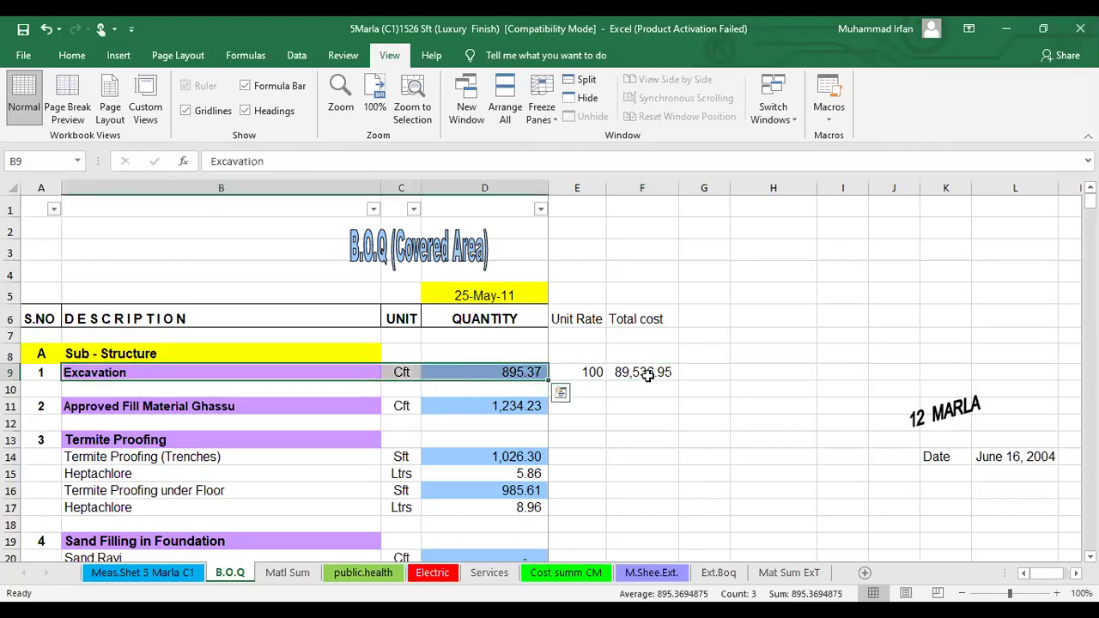
pyautogui.press('Right')
pyautogui.press('Right')
pyautogui.press('Right')
pyautogui.press('Right')
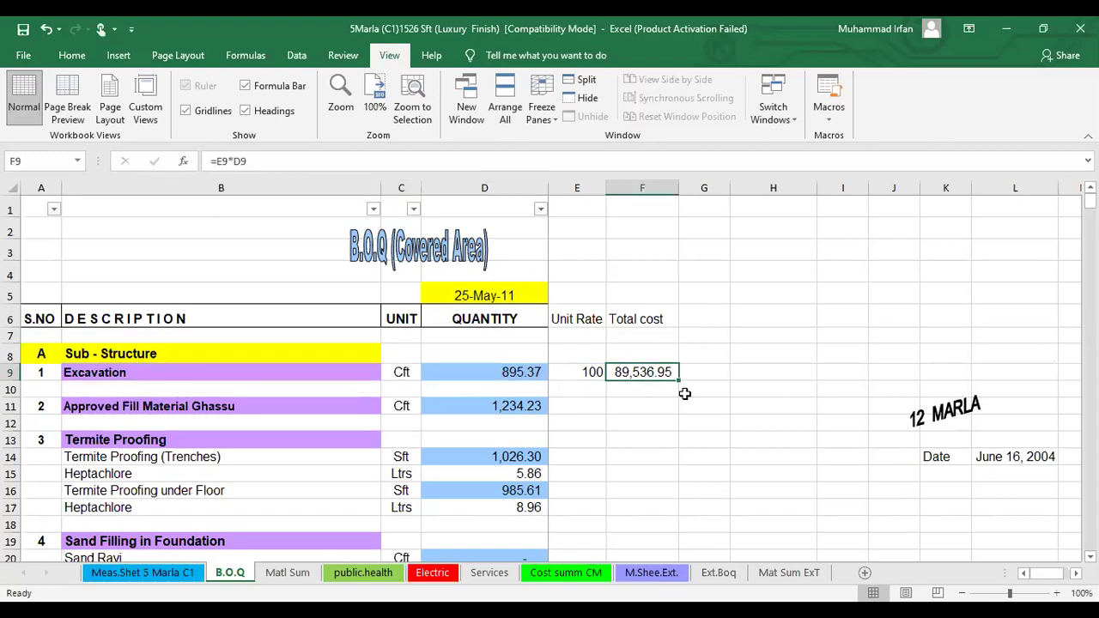
# Step: Go down the Unit Rate column from Approved Fill Material Ghassu to Damp proof Course, looking through the items that need rates
pyautogui.click(561, 405)
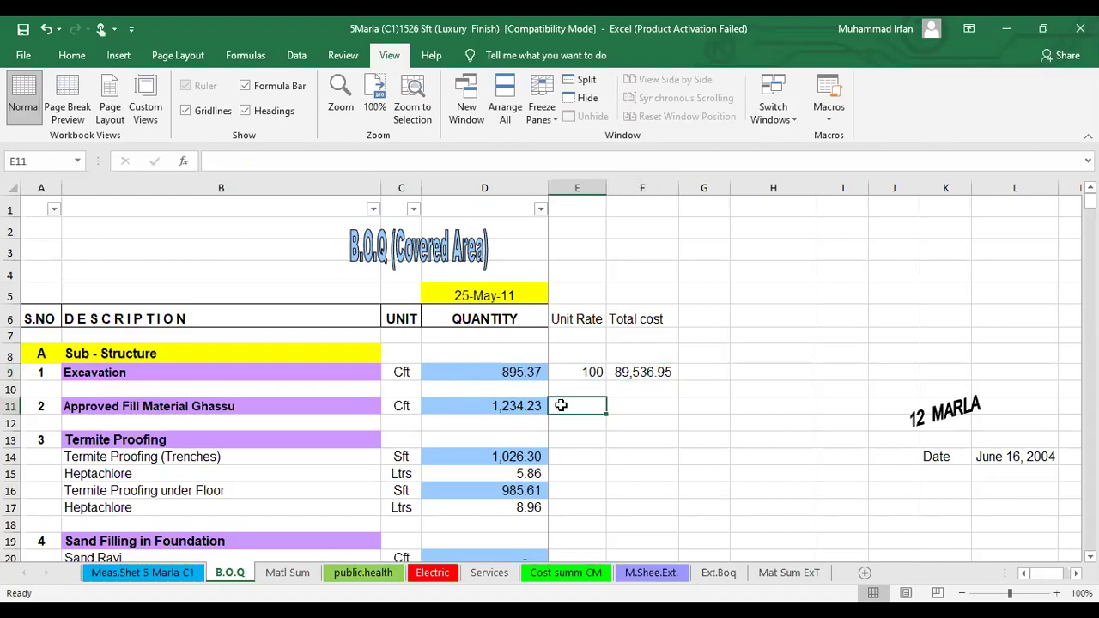
pyautogui.press('Down')
pyautogui.press('Down')
pyautogui.press('Down')
pyautogui.press('Down')
pyautogui.press('Down')
pyautogui.press('Down')
pyautogui.press('Down')
pyautogui.press('Down')
pyautogui.press('Down')
pyautogui.press('Down')
pyautogui.press('Down')
pyautogui.press('Down')
pyautogui.press('Down')
pyautogui.press('Down')
pyautogui.press('Down')
pyautogui.press('Down')
pyautogui.press('Down')
pyautogui.press('Down')
pyautogui.press('Down')
pyautogui.press('Down')
pyautogui.press('Down')
pyautogui.press('Down')
pyautogui.press('Down')
pyautogui.press('Down')
pyautogui.press('Down')
pyautogui.press('Down')
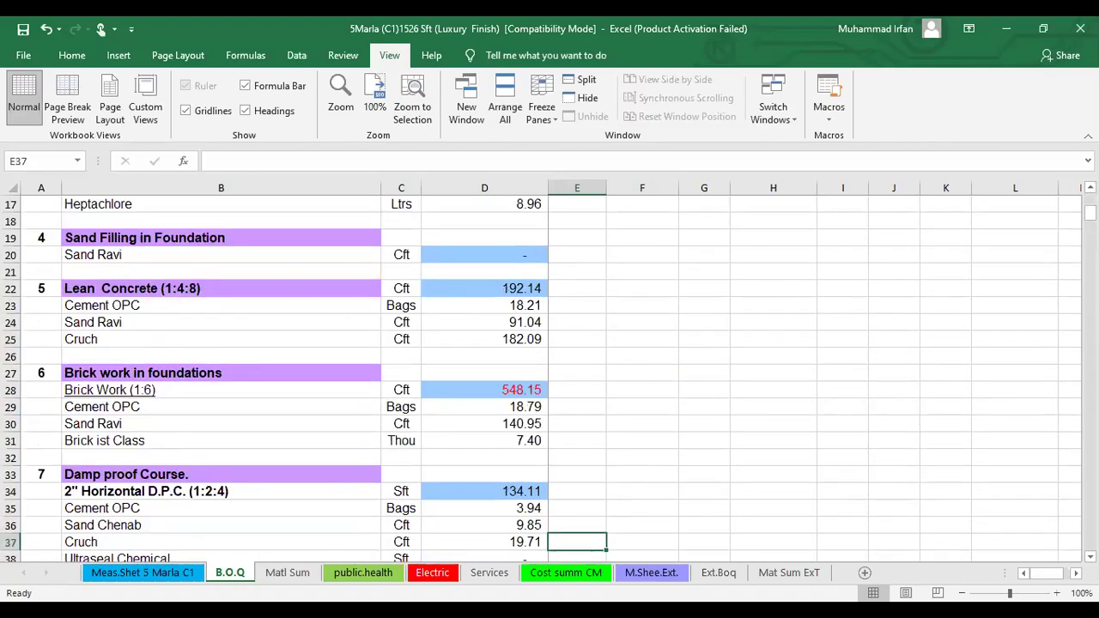
pyautogui.scroll(5, 646, 206)
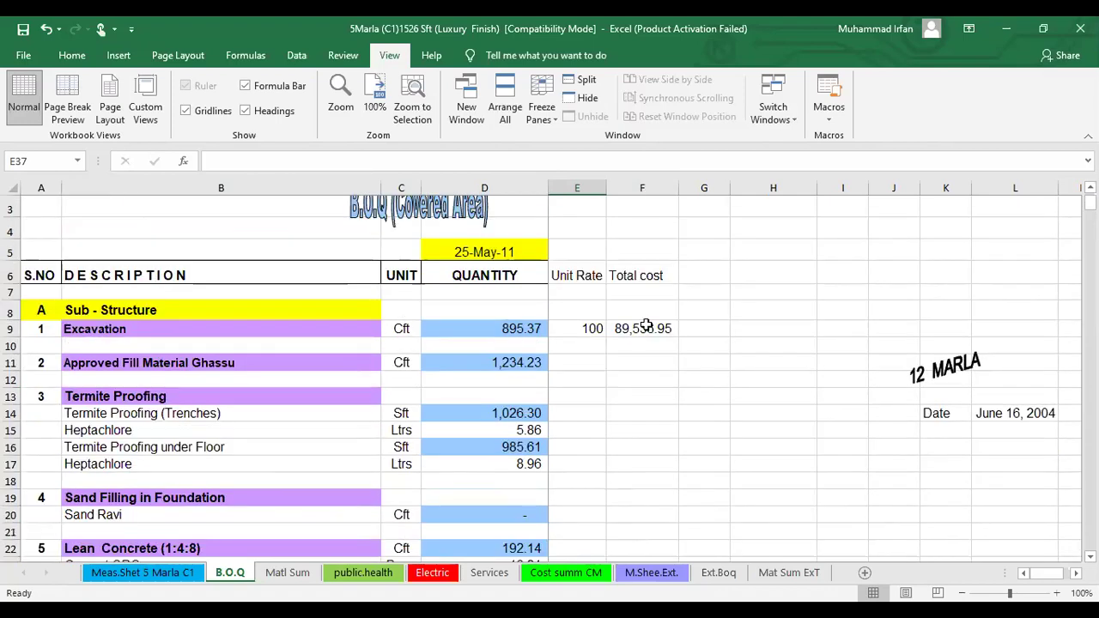
# Step: Highlight the whole Total cost column, then the B.O.Q item table in columns A to D from the S.NO heading downward
pyautogui.click(642, 188)
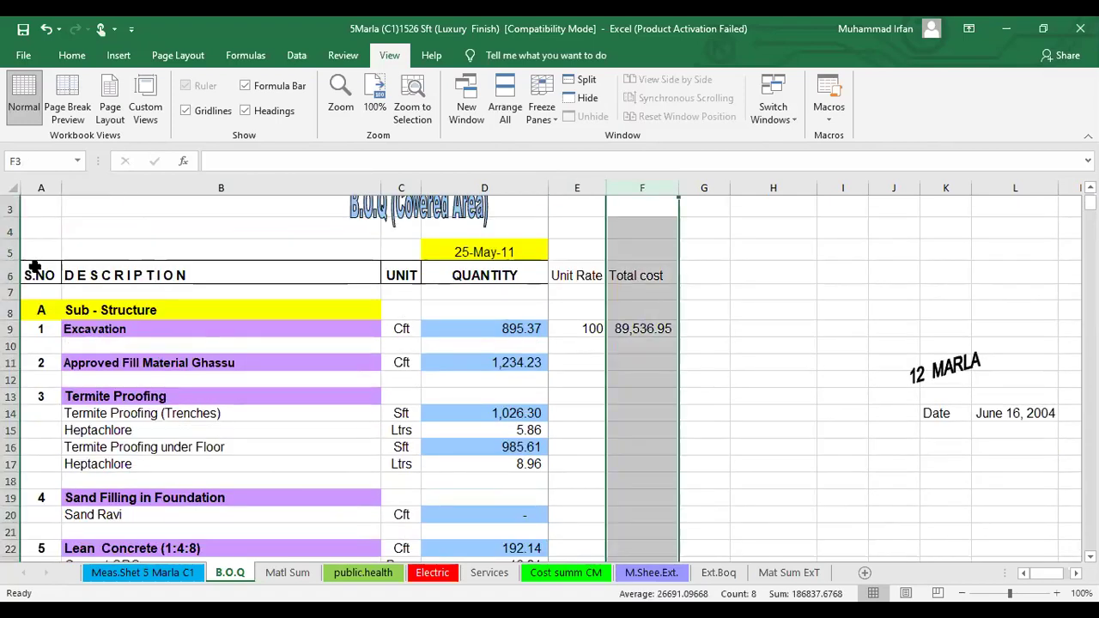
pyautogui.moveTo(445, 409); pyautogui.dragTo(465, 421)
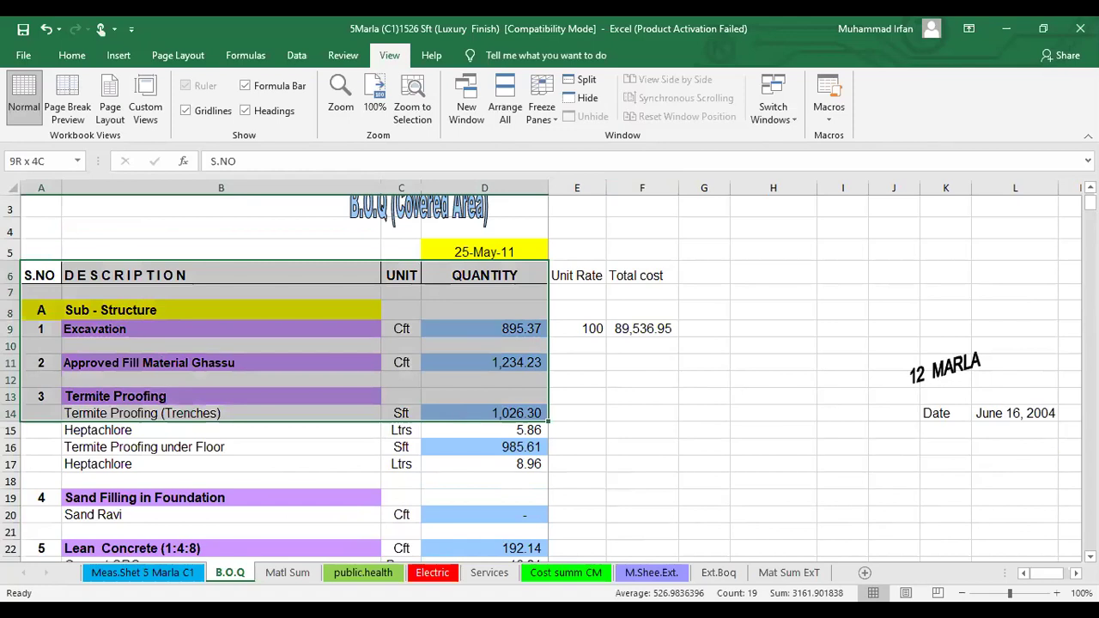
pyautogui.hotkey('ctrl', 'shift', 'Down')
pyautogui.scroll(1, 549, 378)
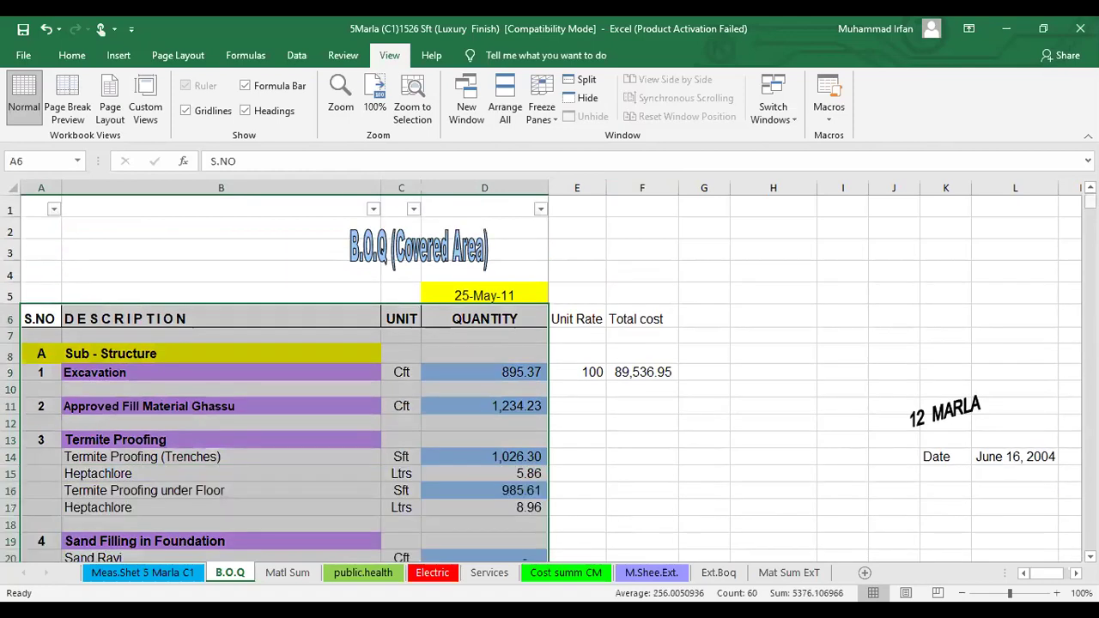